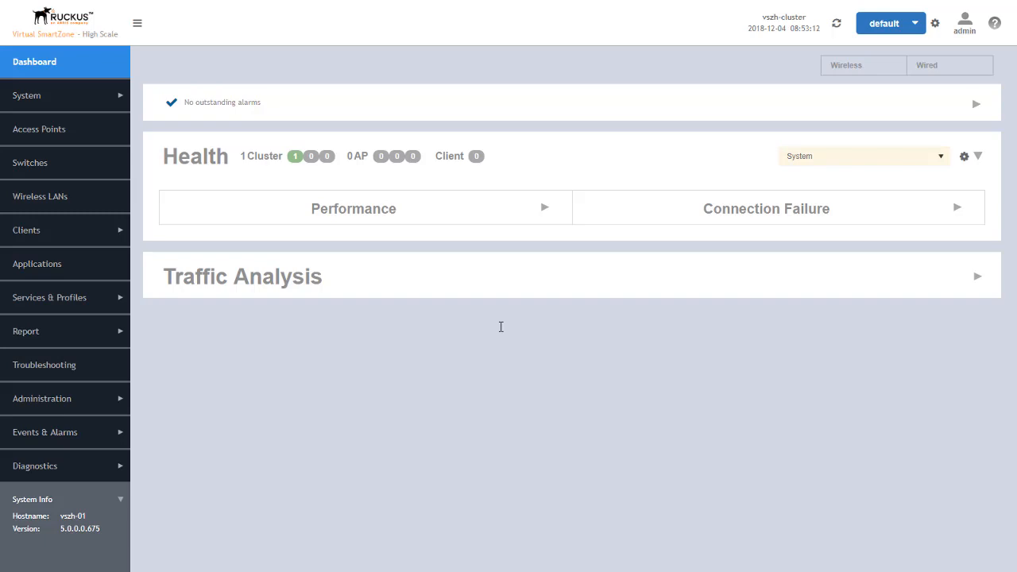
Create a domain named Team1Domain under System in the Access Points tree
{"action": "left_click", "coordinate": [30, 133]}
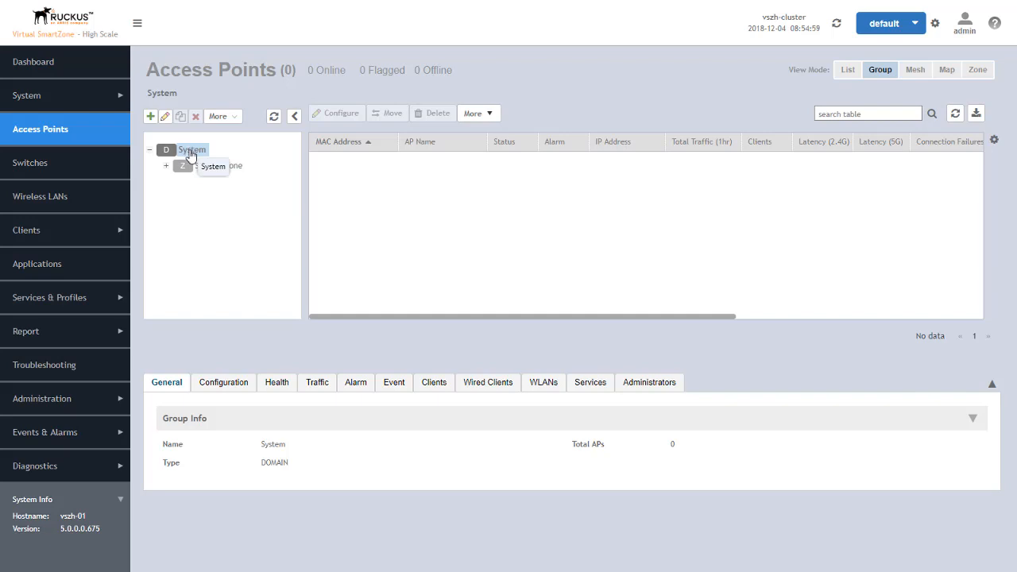
{"action": "left_click", "coordinate": [150, 117]}
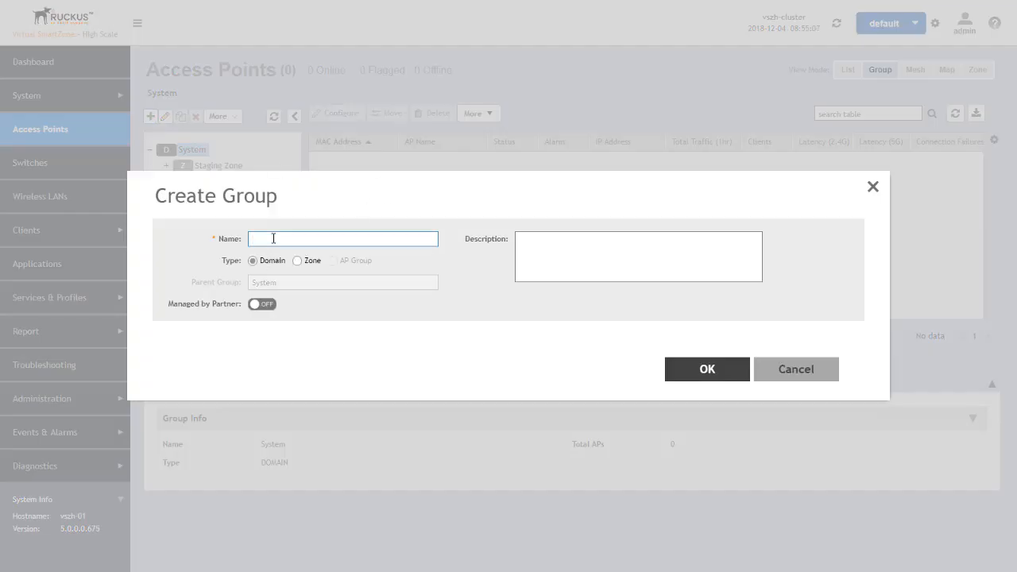
{"action": "type", "text": "Team"}
{"action": "type", "text": " Domain"}
{"action": "left_click", "coordinate": [707, 368]}
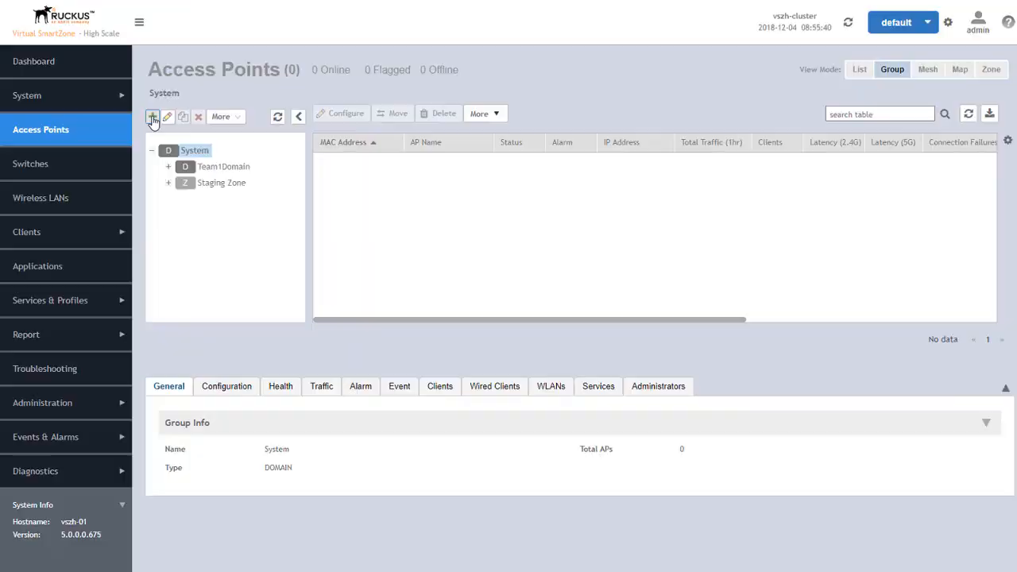
Create the partner-managed domain PartnerX under System, then expand and select it
{"action": "left_click", "coordinate": [384, 152]}
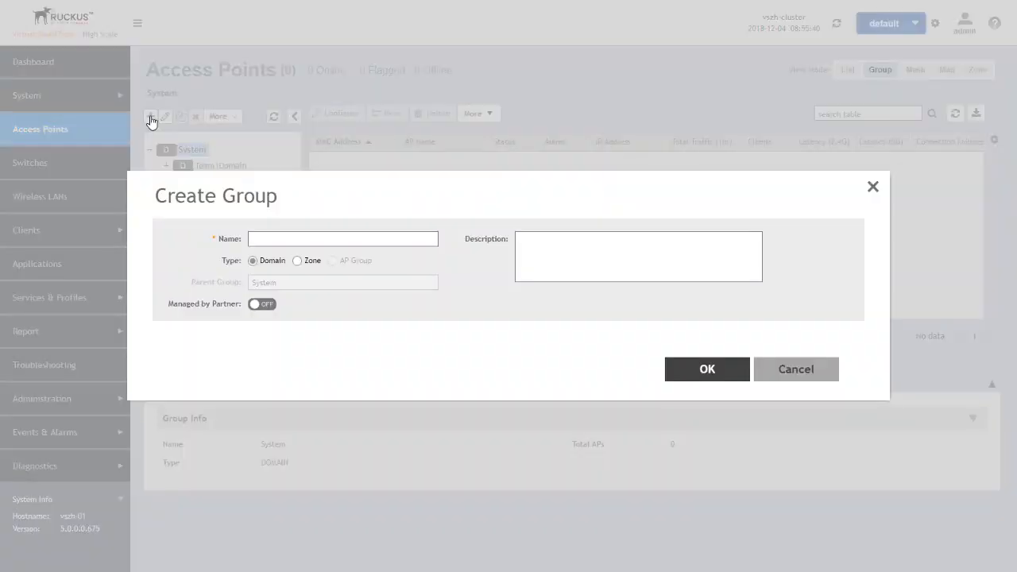
{"action": "left_click", "coordinate": [261, 238]}
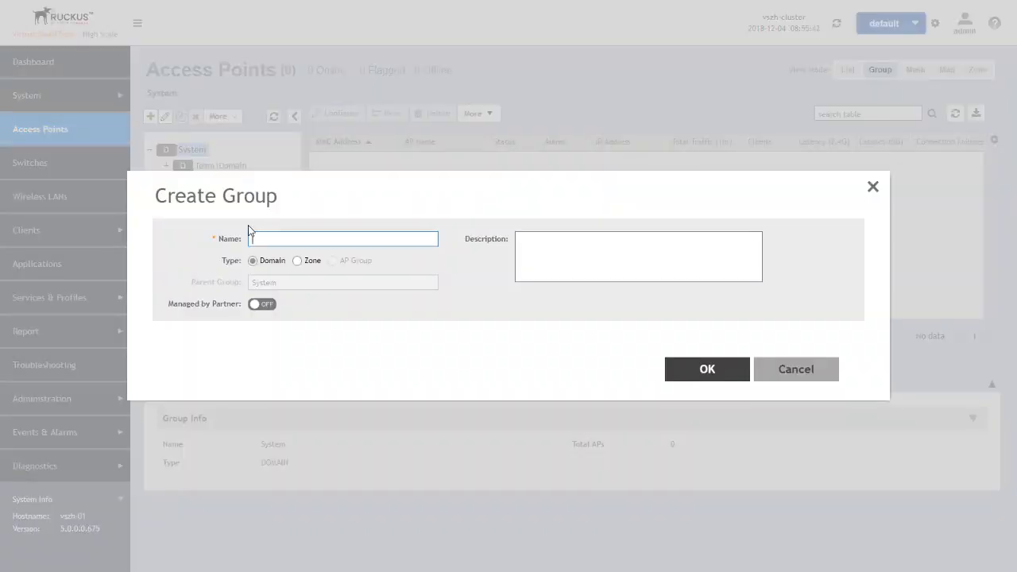
{"action": "type", "text": "PartnerX"}
{"action": "left_click", "coordinate": [262, 305]}
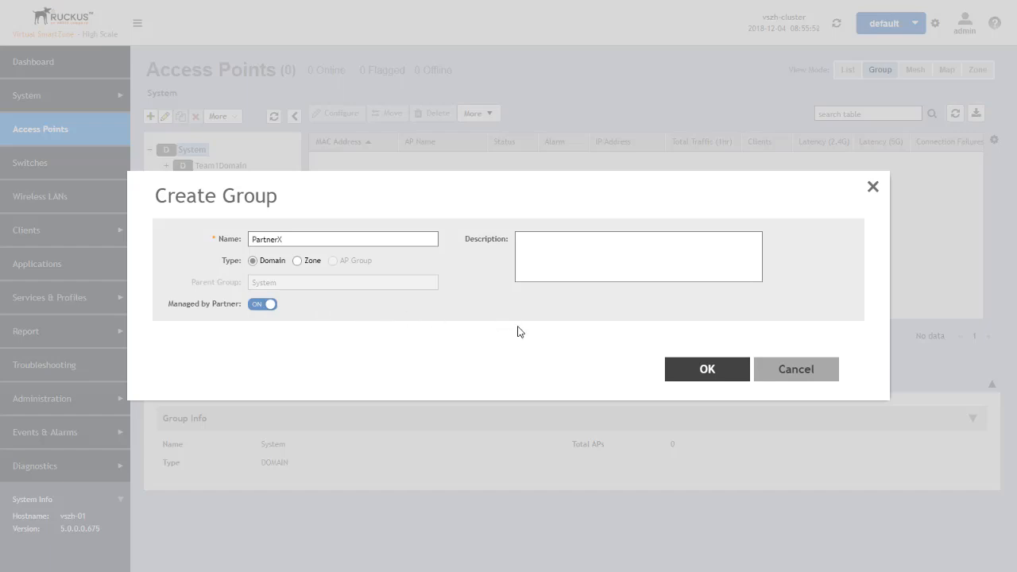
{"action": "left_click", "coordinate": [702, 371]}
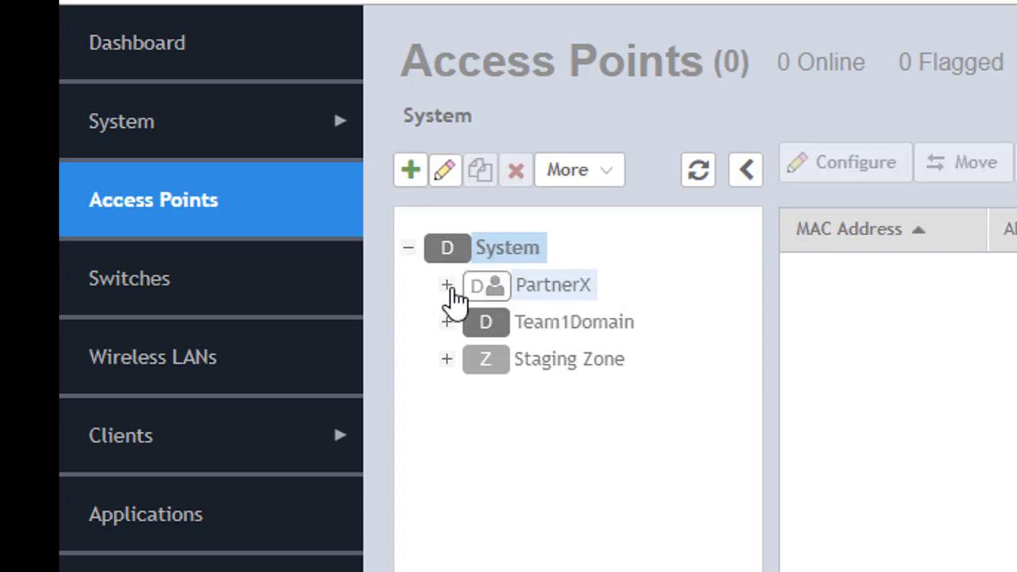
{"action": "left_click", "coordinate": [447, 285]}
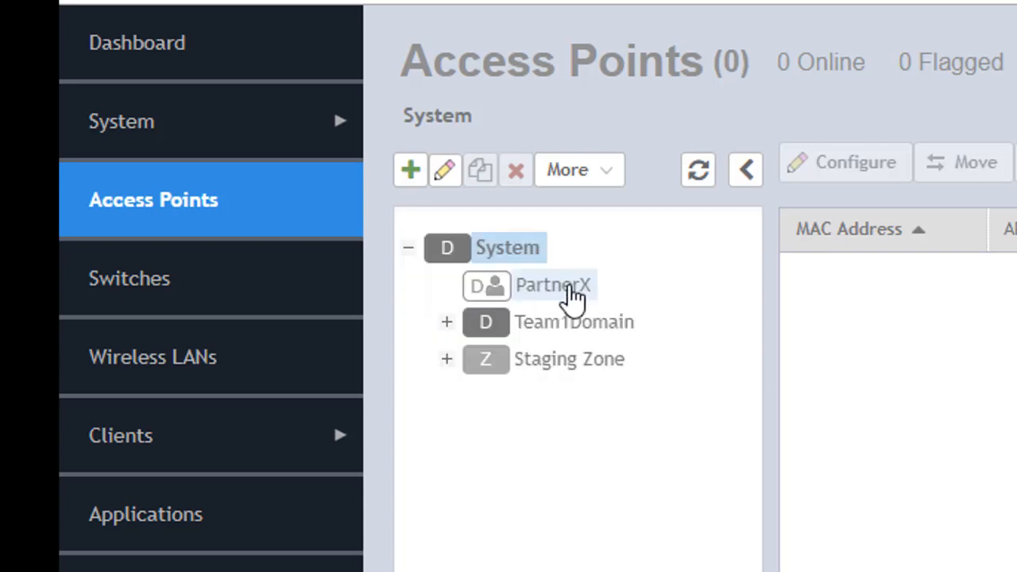
{"action": "left_click", "coordinate": [571, 289]}
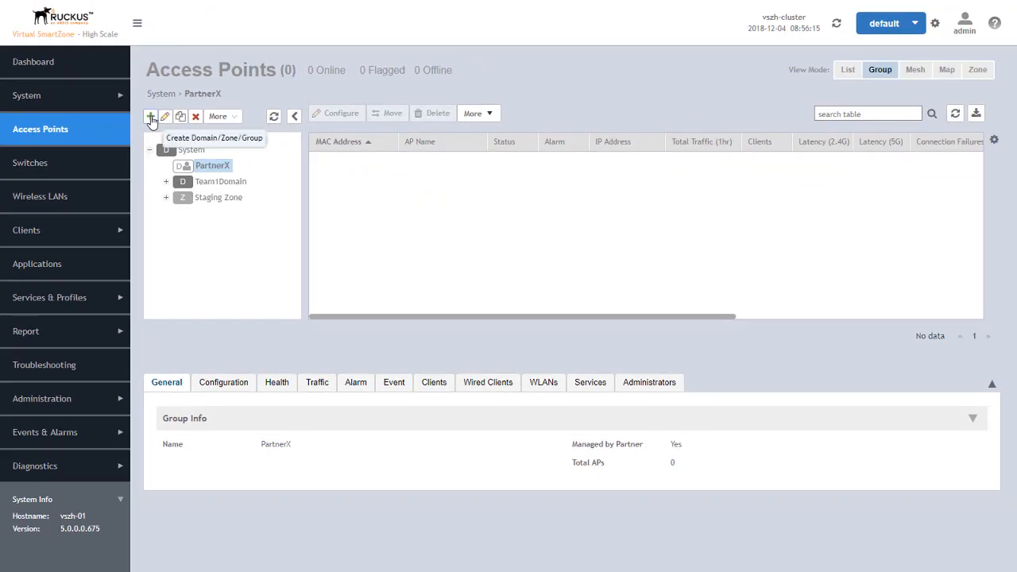
Add PartnerXDomain inside PartnerX, then expand PartnerX and select PartnerXDomain
{"action": "left_click", "coordinate": [411, 169]}
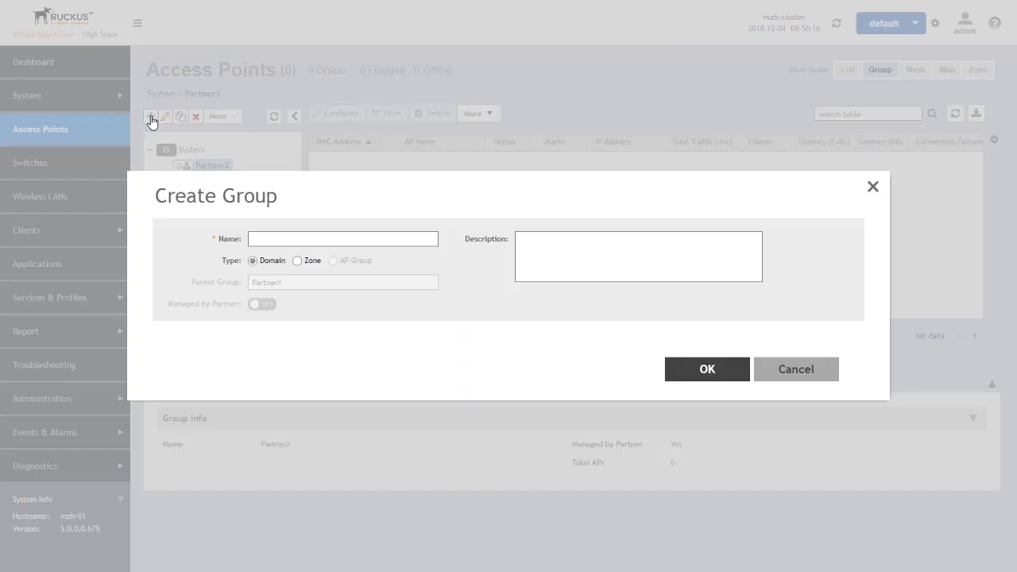
{"action": "left_click", "coordinate": [294, 237]}
{"action": "type", "text": "PartnerXDomain"}
{"action": "left_click", "coordinate": [707, 368]}
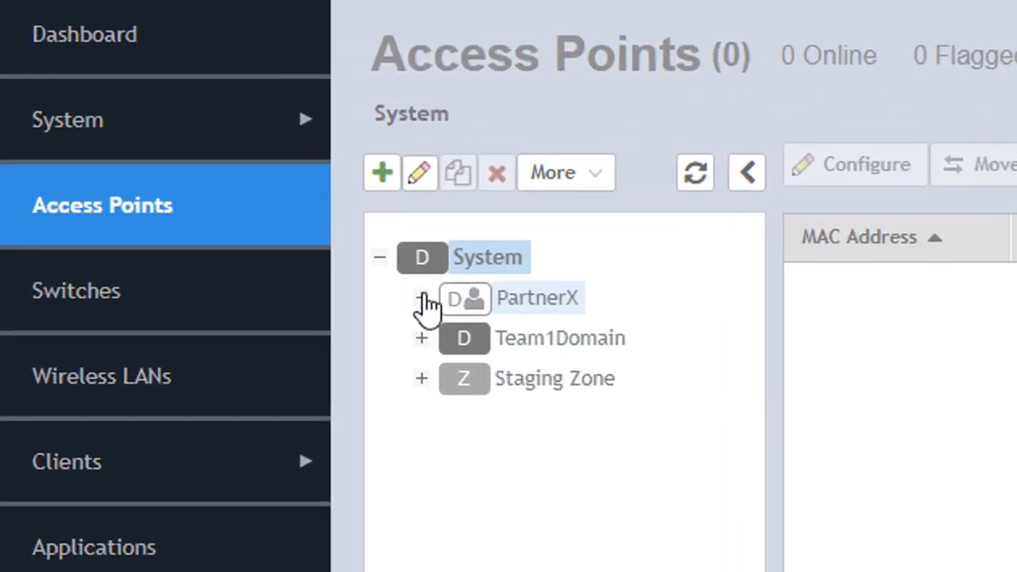
{"action": "left_click", "coordinate": [421, 299]}
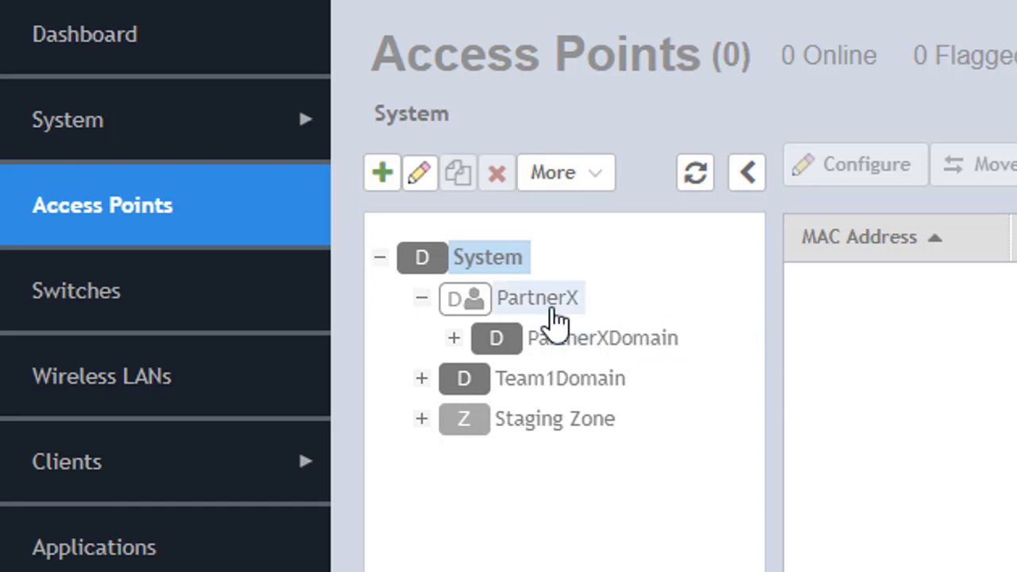
{"action": "left_click", "coordinate": [566, 342]}
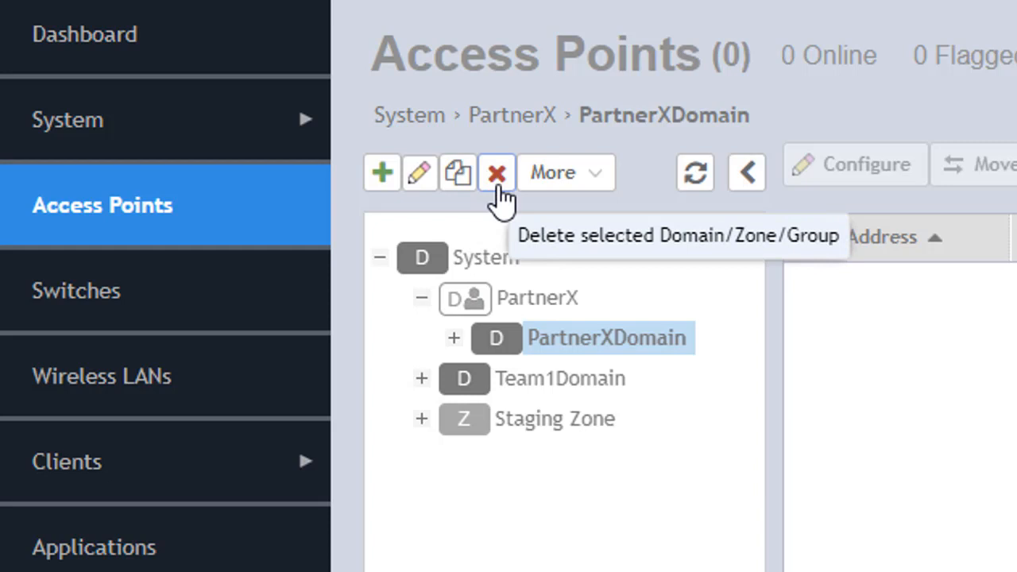
{"action": "left_click", "coordinate": [597, 180]}
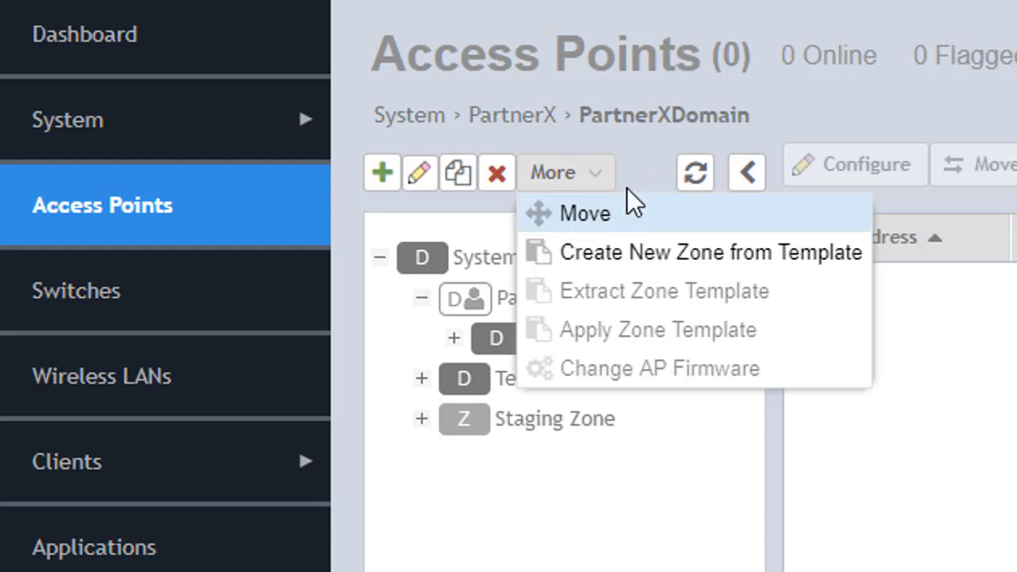
{"action": "left_click", "coordinate": [657, 156]}
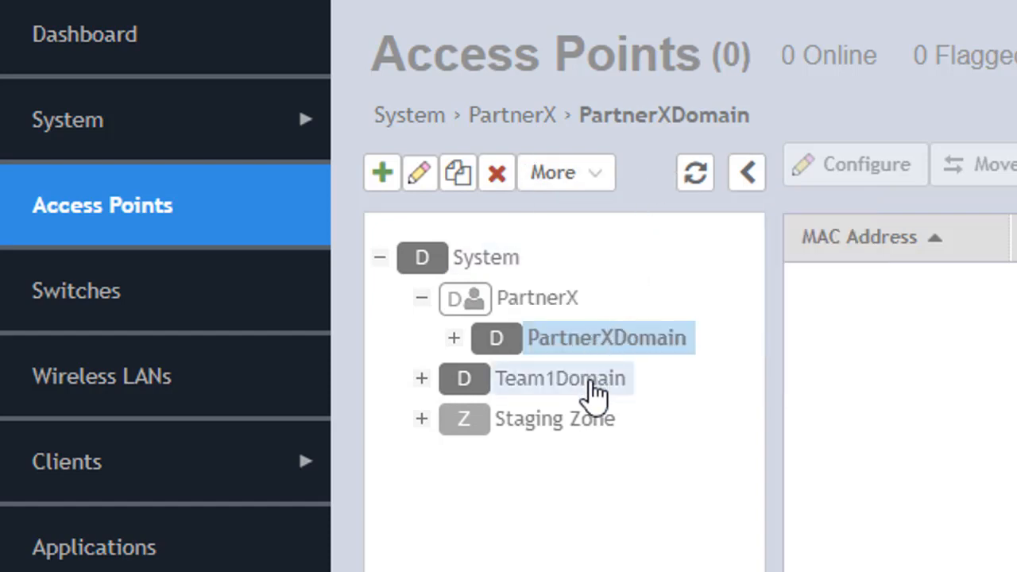
{"action": "left_click", "coordinate": [593, 382]}
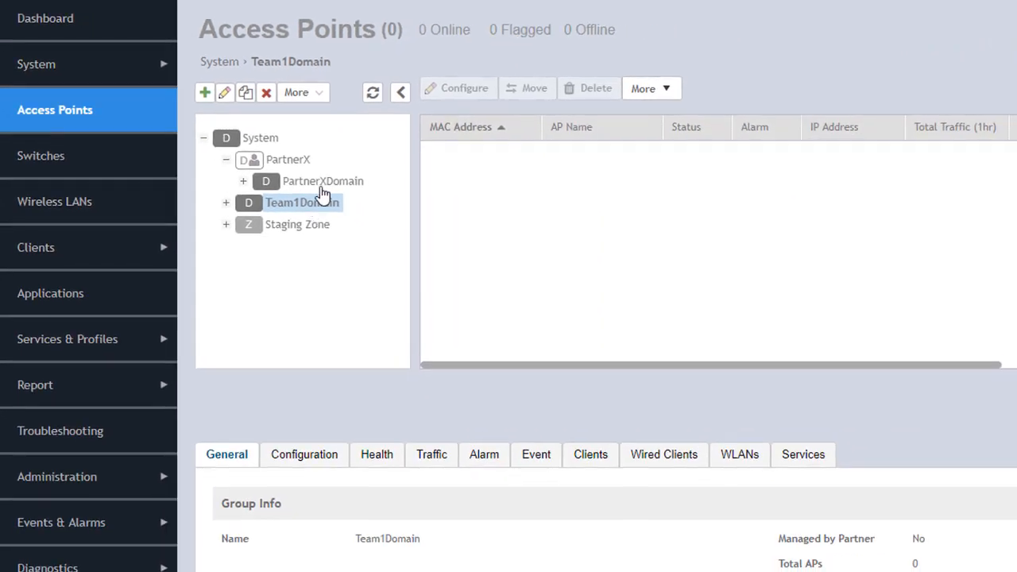
{"action": "left_click", "coordinate": [325, 97]}
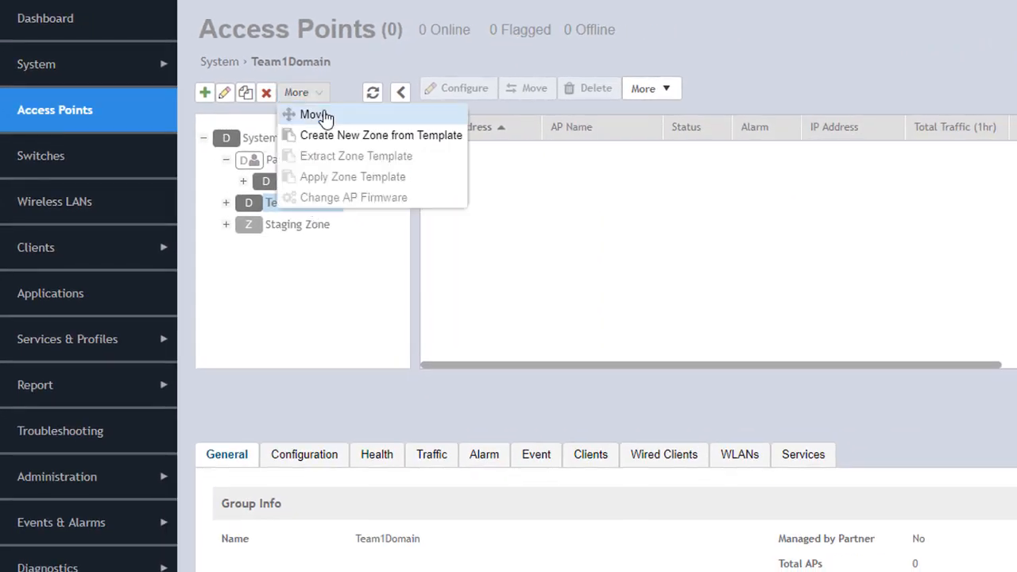
{"action": "left_click", "coordinate": [322, 112]}
{"action": "left_click", "coordinate": [604, 205]}
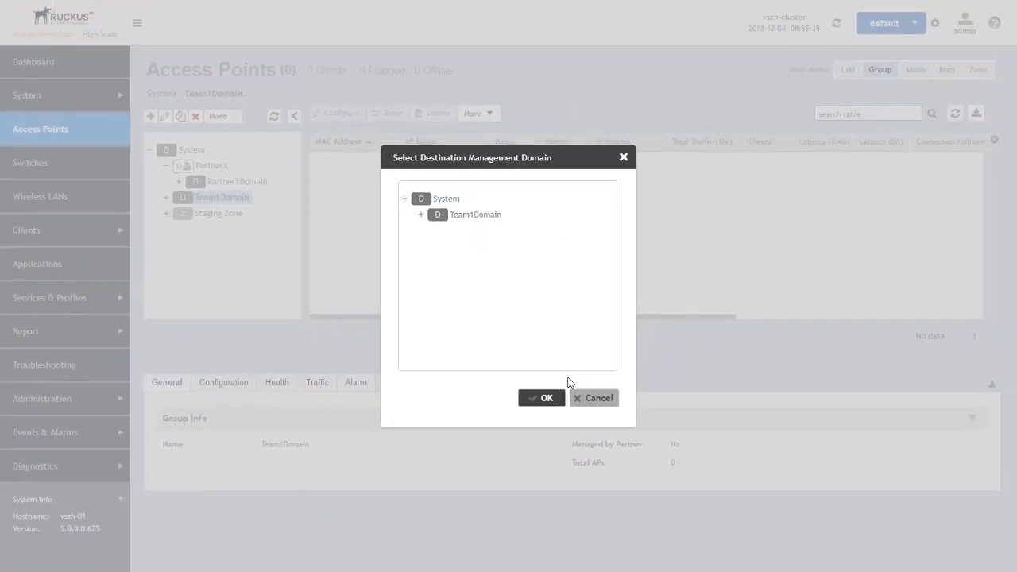
{"action": "left_click", "coordinate": [607, 400]}
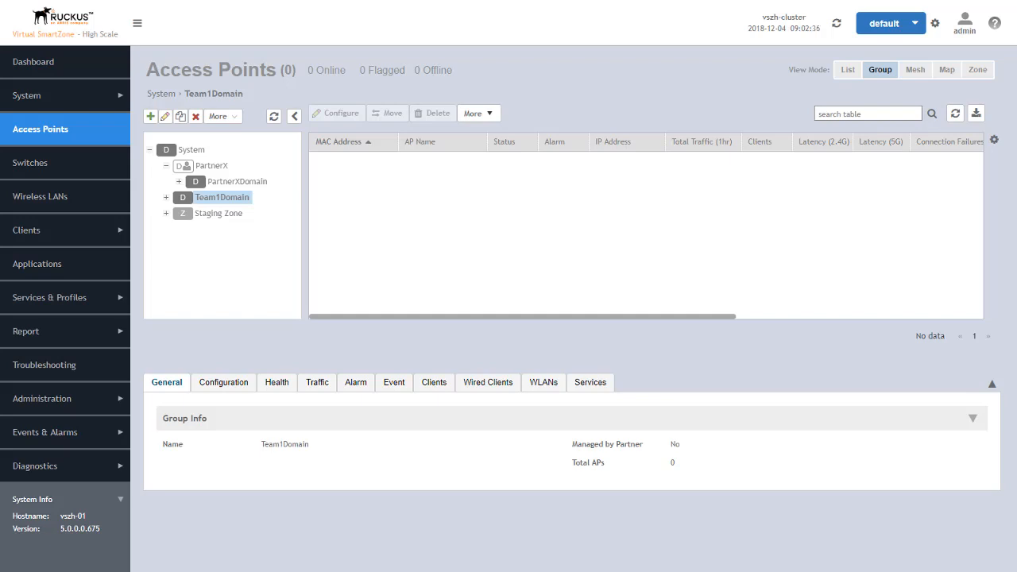
Go to Administration > Admins and Roles to view the administrator Groups tab
{"action": "left_click", "coordinate": [28, 403]}
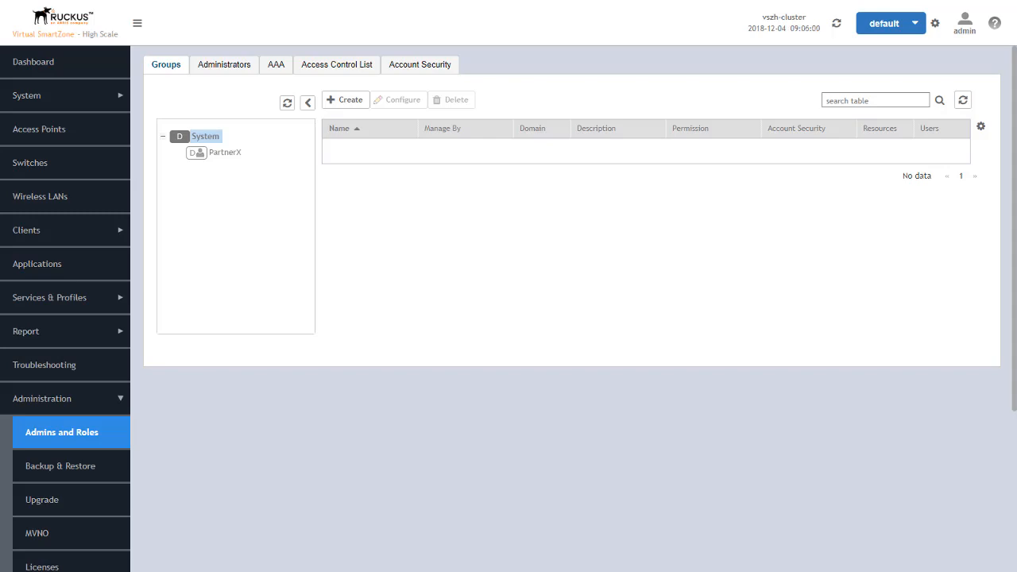
On the Administrators tab, select System and open the Create Administrator Account form
{"action": "left_click", "coordinate": [214, 71]}
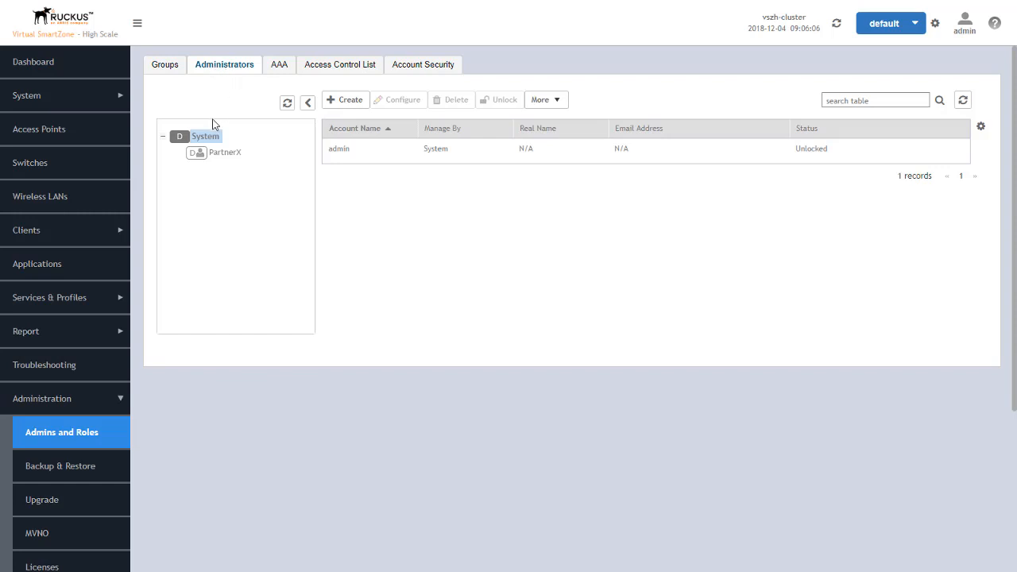
{"action": "left_click", "coordinate": [225, 155]}
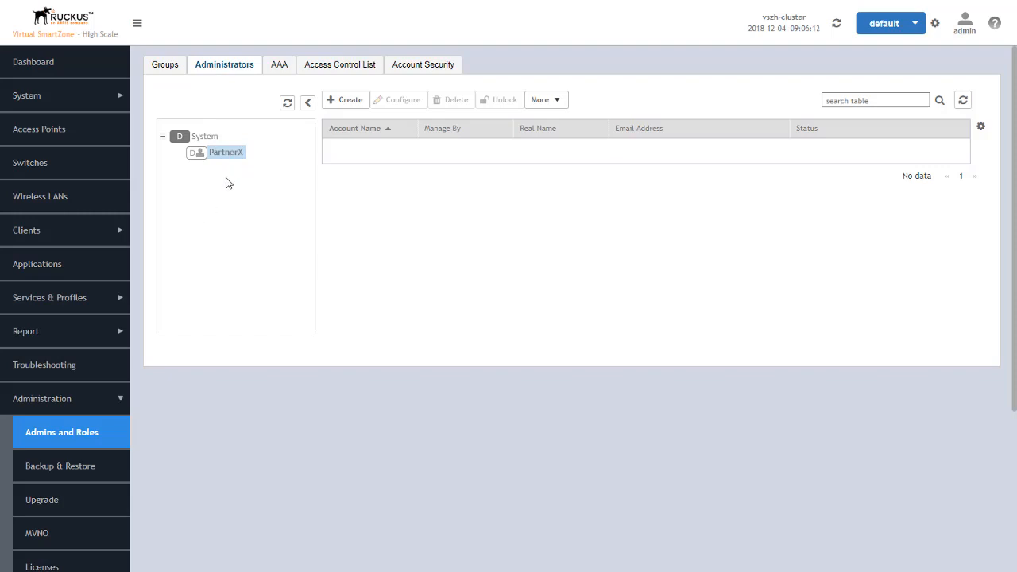
{"action": "left_click", "coordinate": [204, 139]}
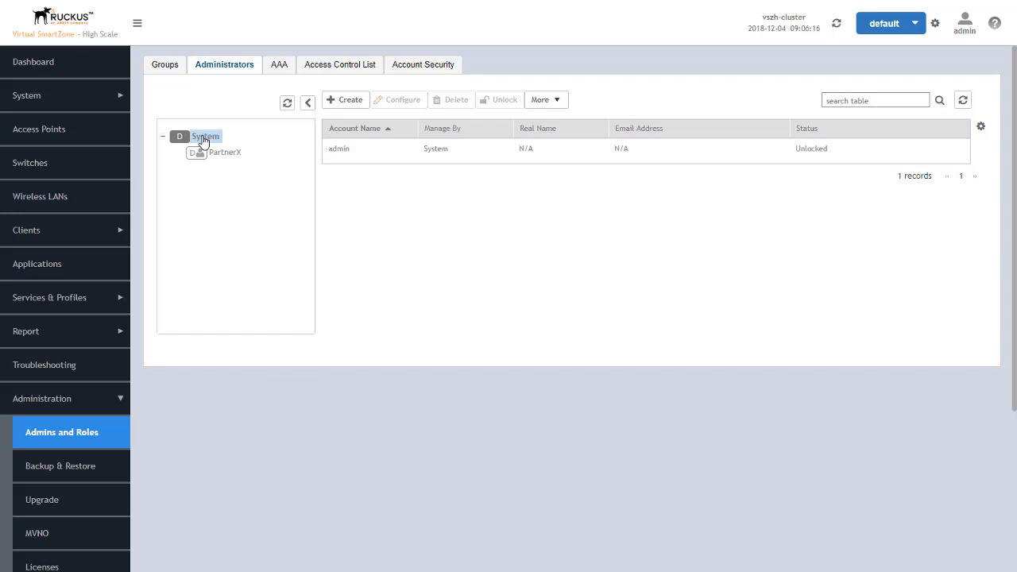
{"action": "left_click", "coordinate": [350, 101]}
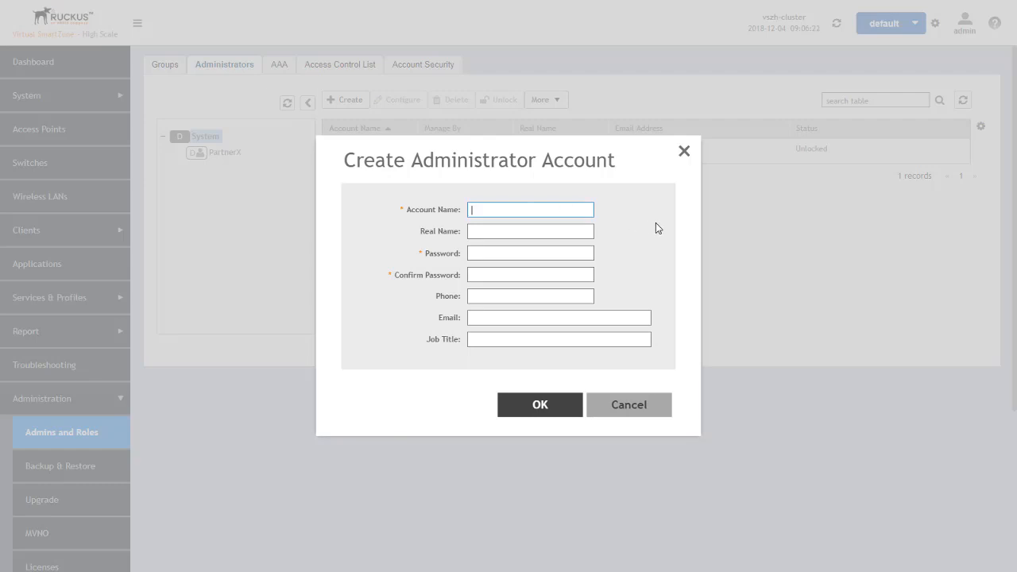
Create administrator Team1-APAdmin with a password, then select the new account row
{"action": "type", "text": "Team1-APAdmin"}
{"action": "left_click", "coordinate": [519, 255]}
{"action": "type", "text": "********************"}
{"action": "left_click", "coordinate": [543, 406]}
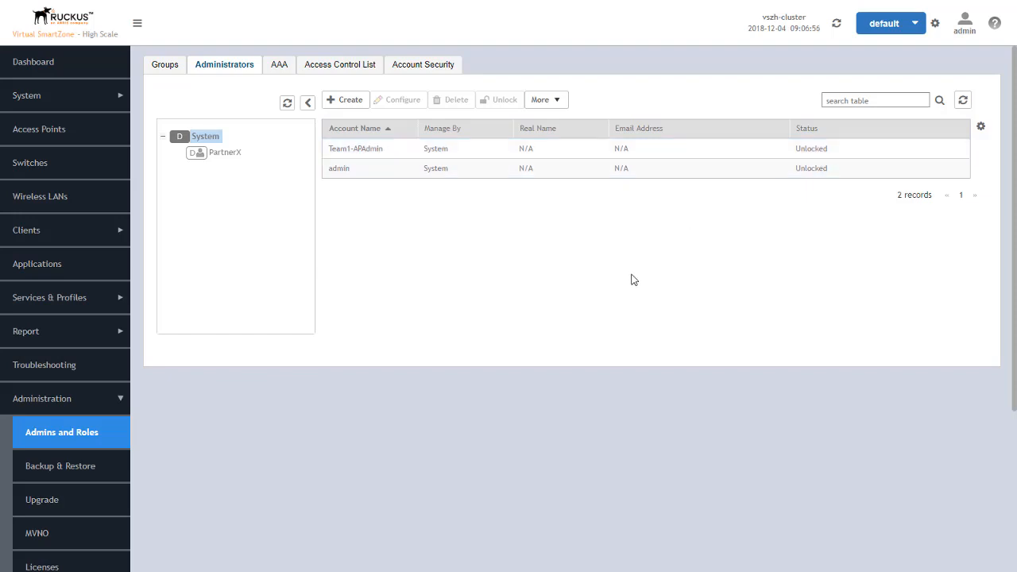
{"action": "left_click", "coordinate": [457, 151]}
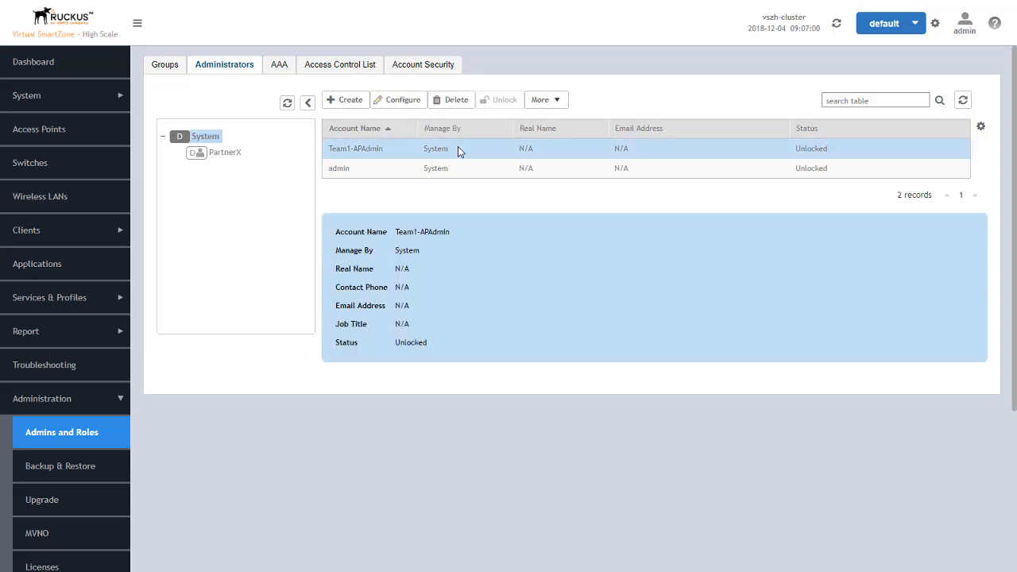
Under PartnerX, create administrator account PartnerXAdmin with a password
{"action": "left_click", "coordinate": [226, 153]}
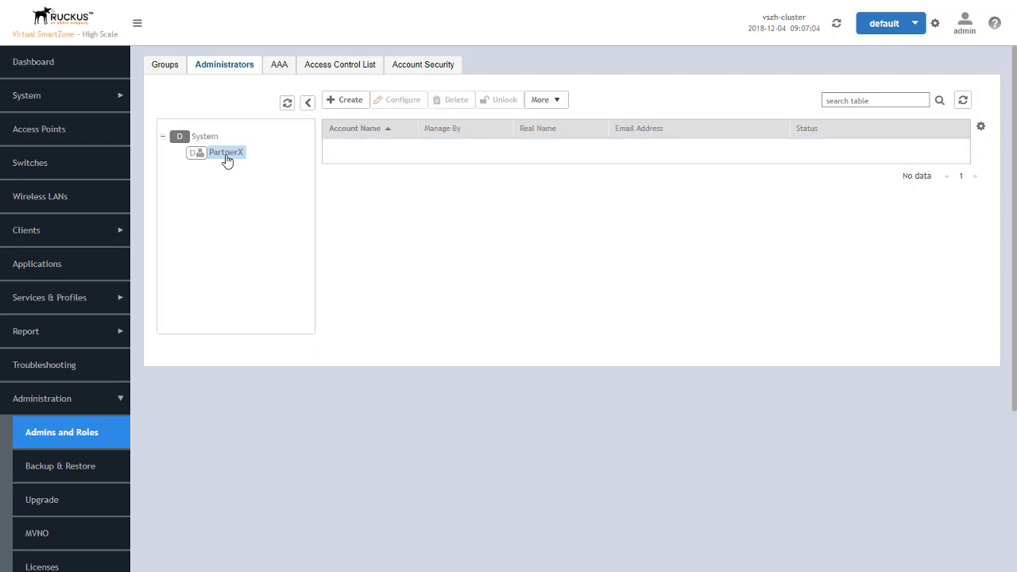
{"action": "left_click", "coordinate": [346, 103]}
{"action": "left_click", "coordinate": [492, 209]}
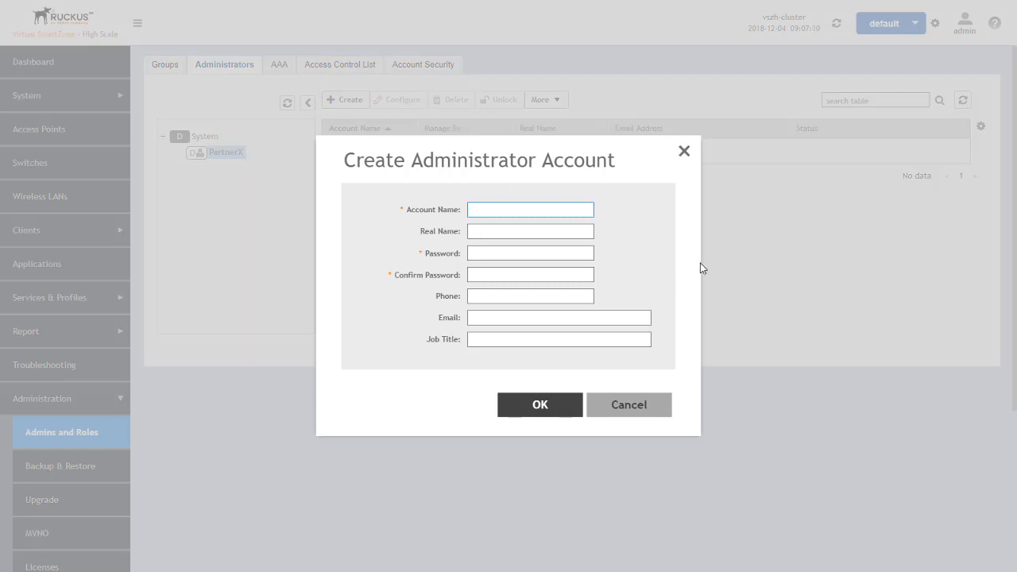
{"action": "type", "text": "PartnerXAdmin"}
{"action": "left_click", "coordinate": [508, 253]}
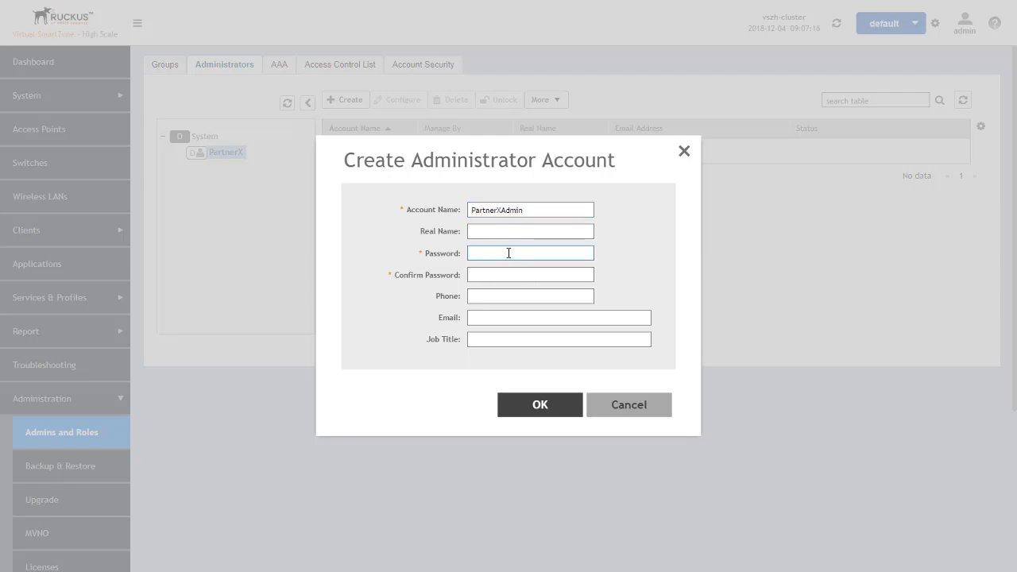
{"action": "type", "text": "••••••••••••••••••••"}
{"action": "left_click", "coordinate": [548, 413]}
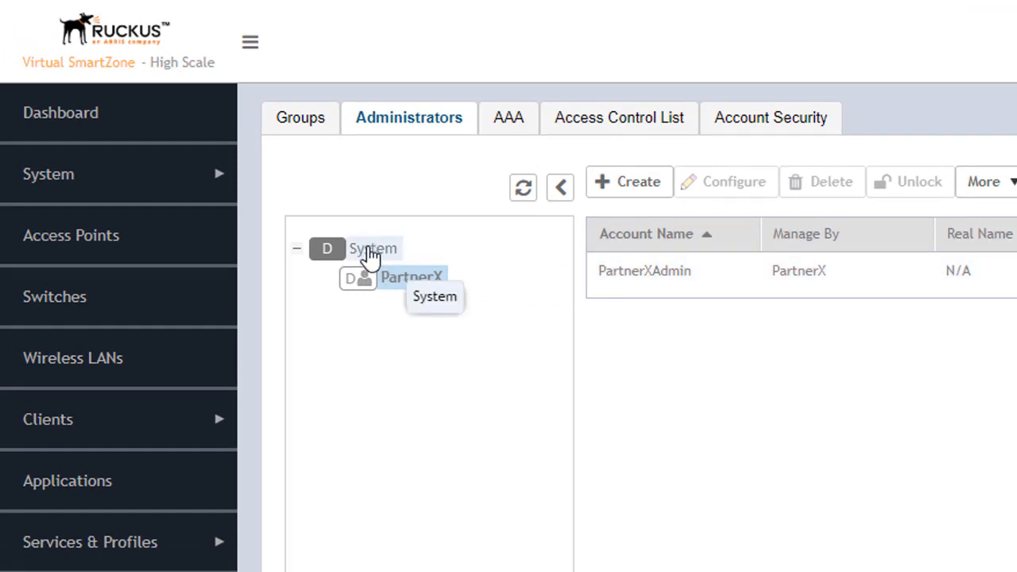
List all System domain administrators, then switch to the administrator Groups tab
{"action": "left_click", "coordinate": [369, 250]}
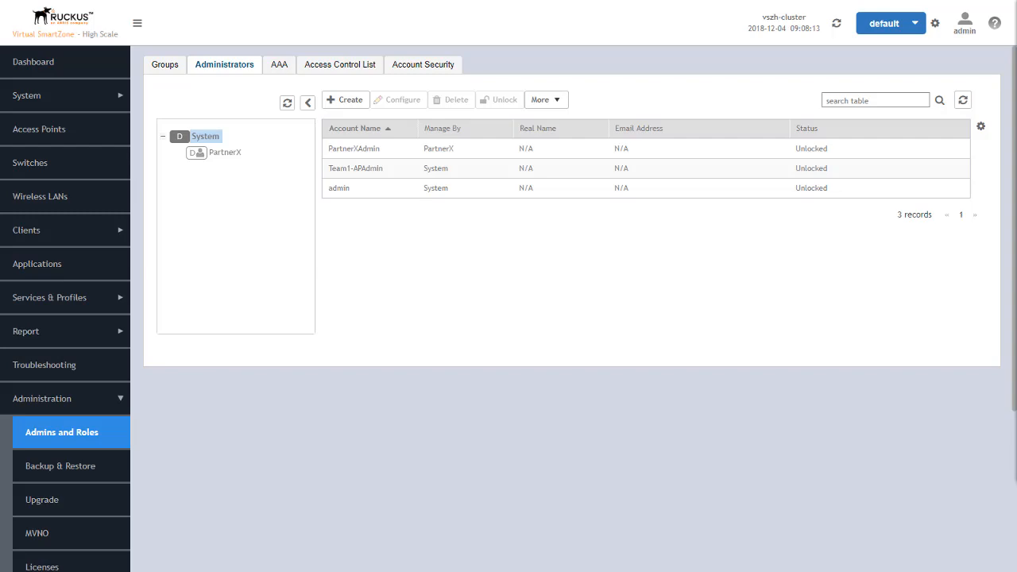
{"action": "left_click", "coordinate": [166, 67]}
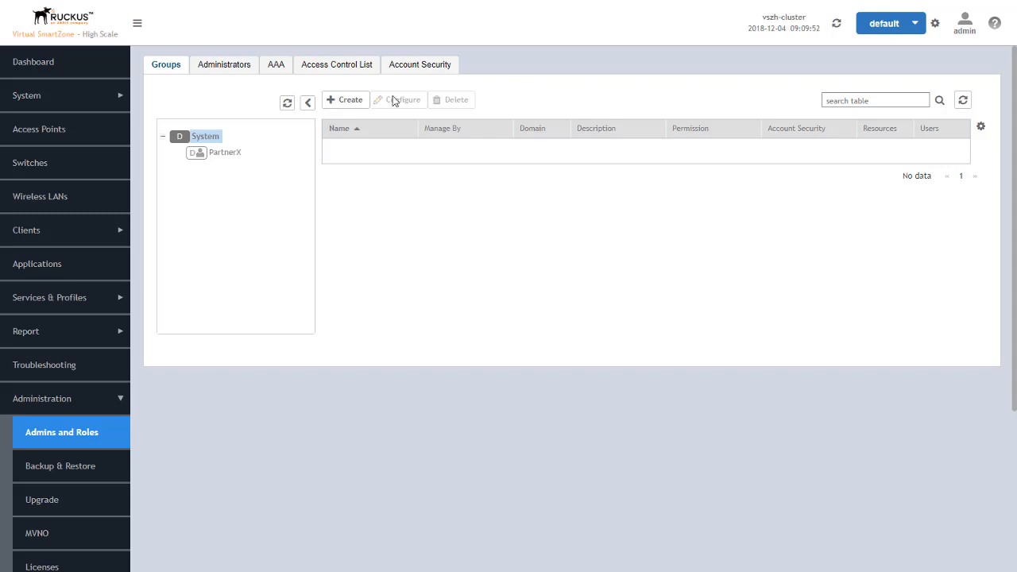
Open the Create User Group dialog, preset to AP Admin permission and Default account security
{"action": "left_click", "coordinate": [346, 103]}
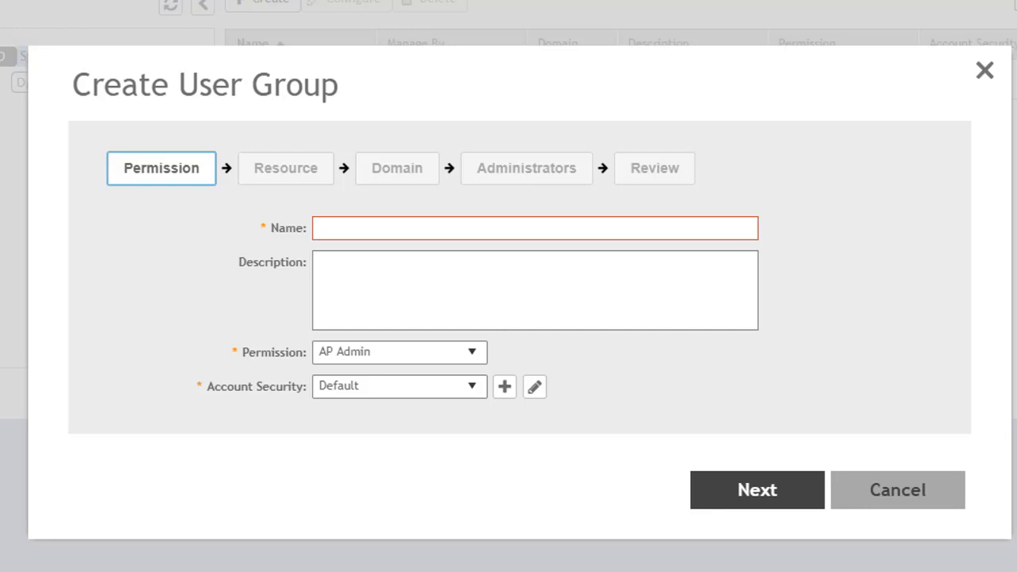
Name the new user group Team1APAdmin
{"action": "left_click", "coordinate": [401, 225]}
{"action": "type", "text": "System"}
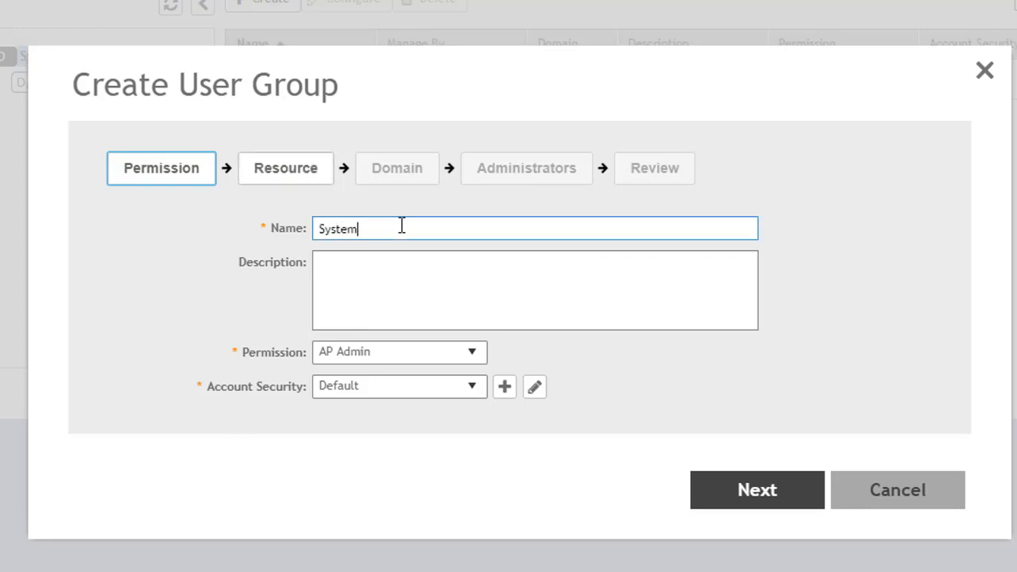
{"action": "type", "text": "APAdmin"}
{"action": "left_click_drag", "start_coordinate": [357, 229], "coordinate": [288, 232]}
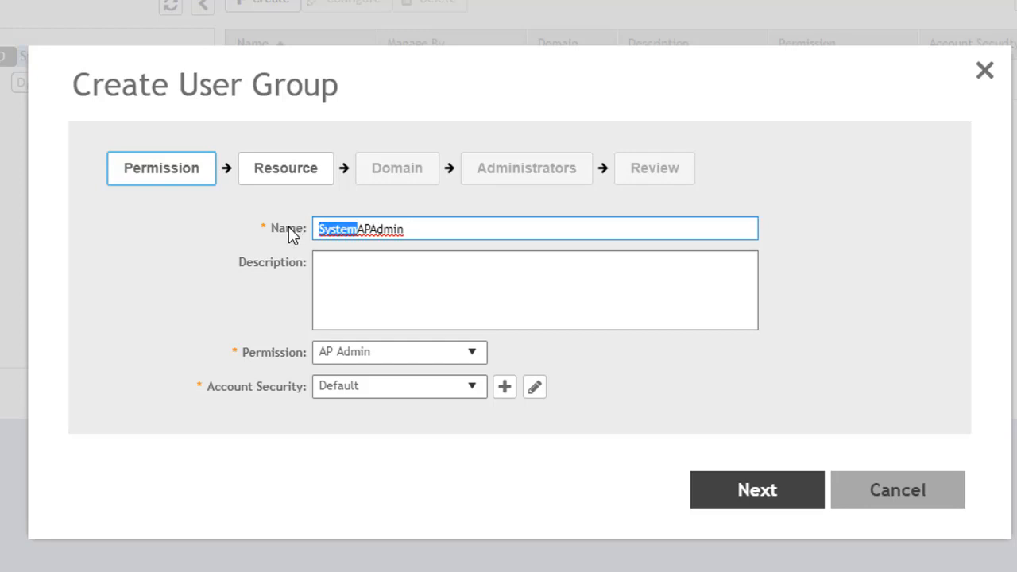
{"action": "type", "text": "Team1"}
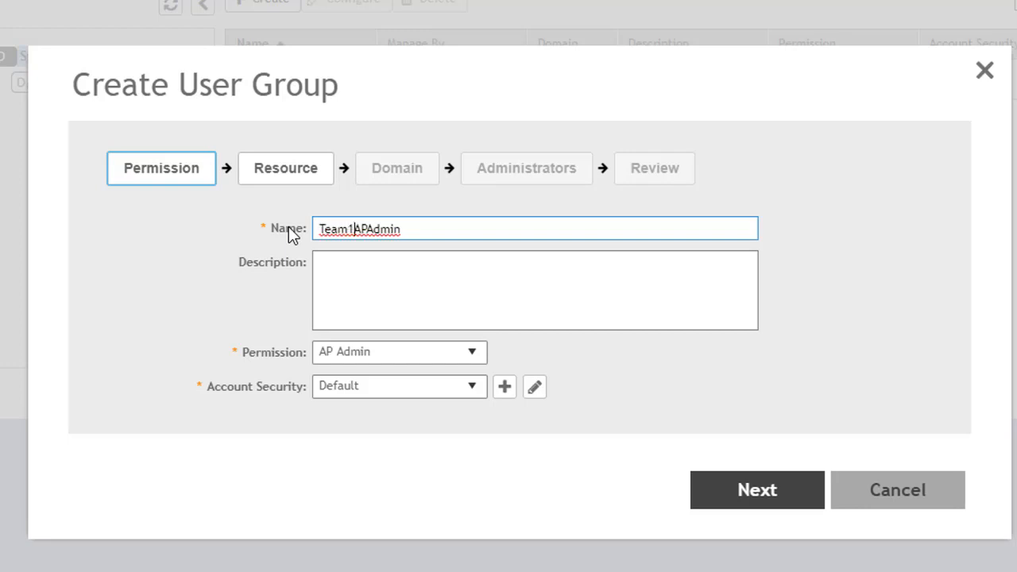
Keep AP Admin as the permission and preview the resources it grants
{"action": "left_click", "coordinate": [473, 352]}
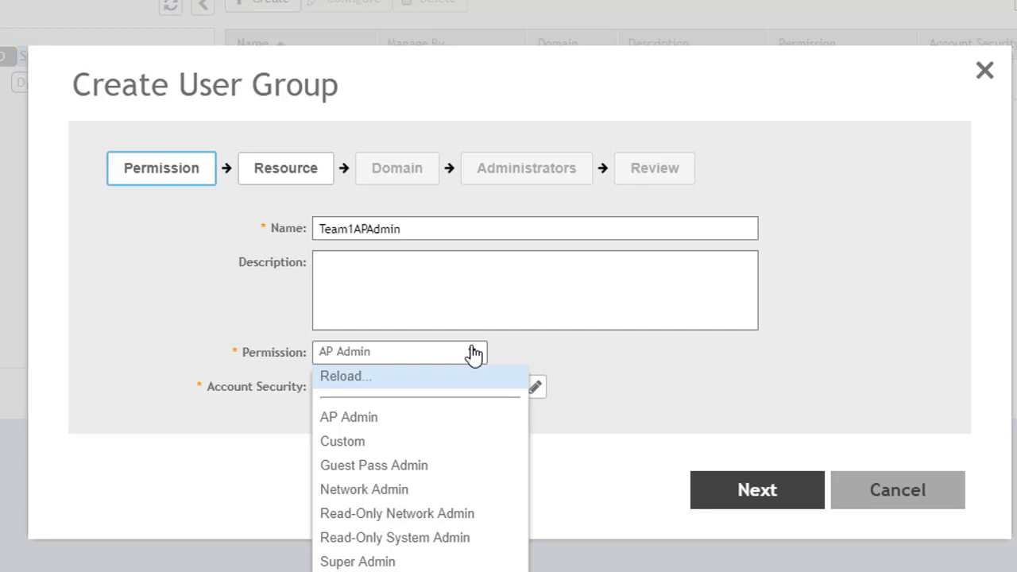
{"action": "left_click", "coordinate": [368, 419]}
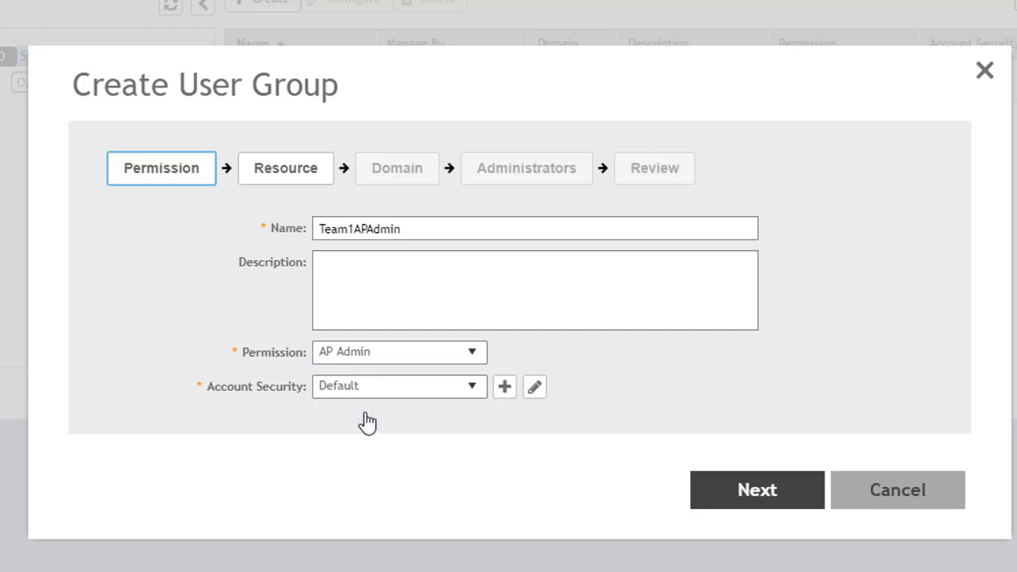
{"action": "left_click", "coordinate": [757, 490]}
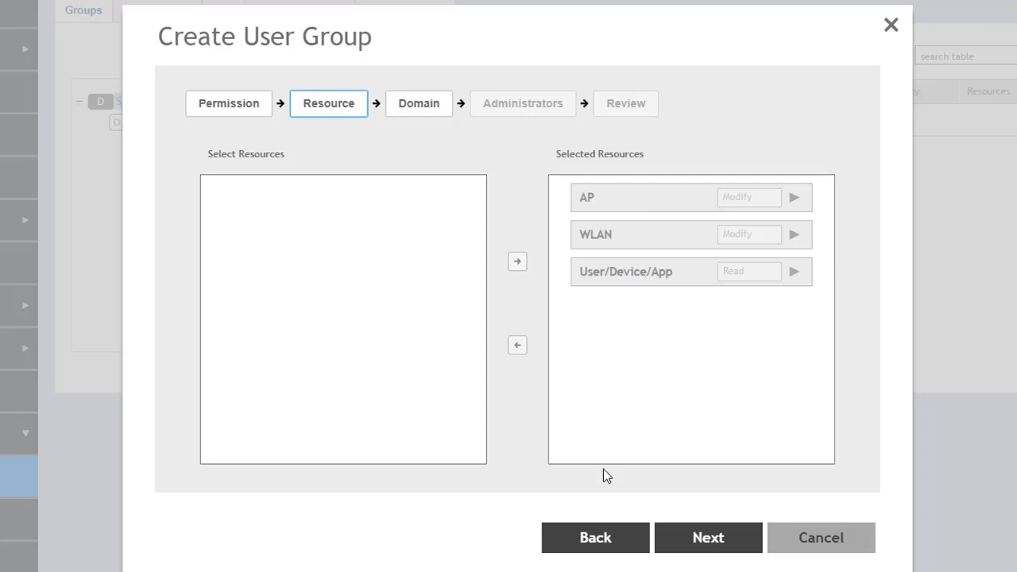
{"action": "left_click", "coordinate": [596, 538]}
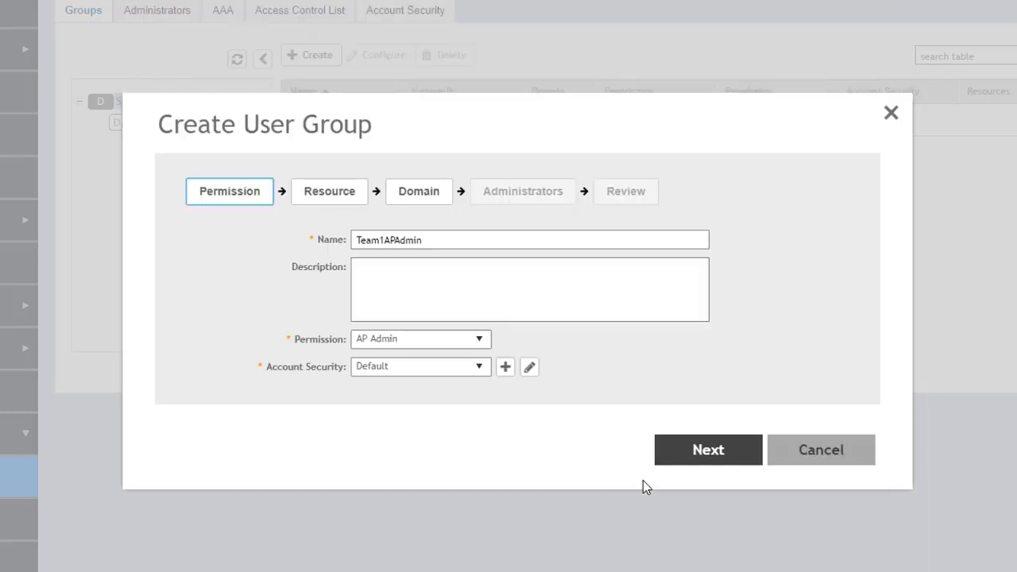
Switch the permission to Network Admin, preview its granted resources, then return to the permission step
{"action": "left_click", "coordinate": [479, 342]}
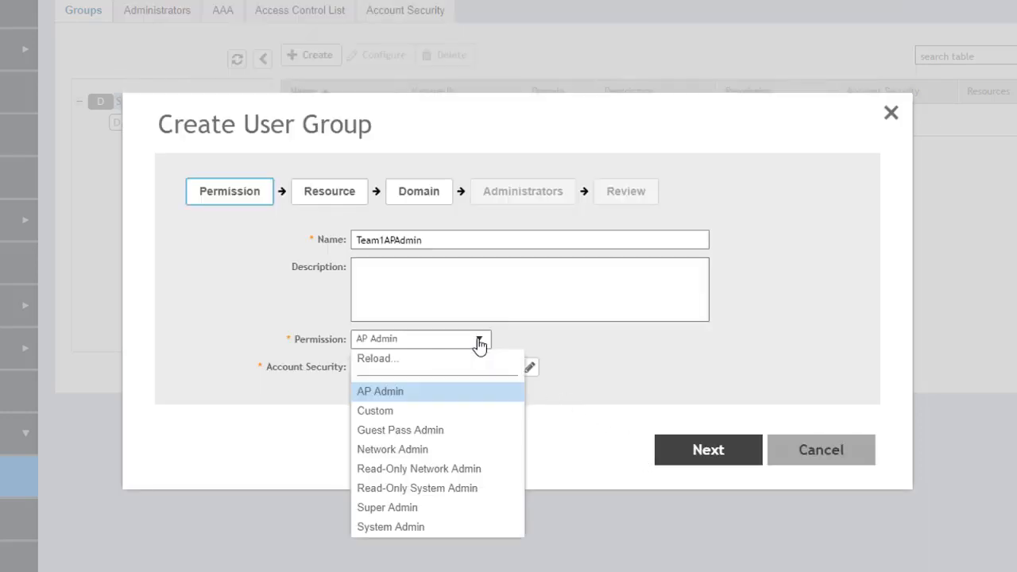
{"action": "left_click", "coordinate": [425, 450]}
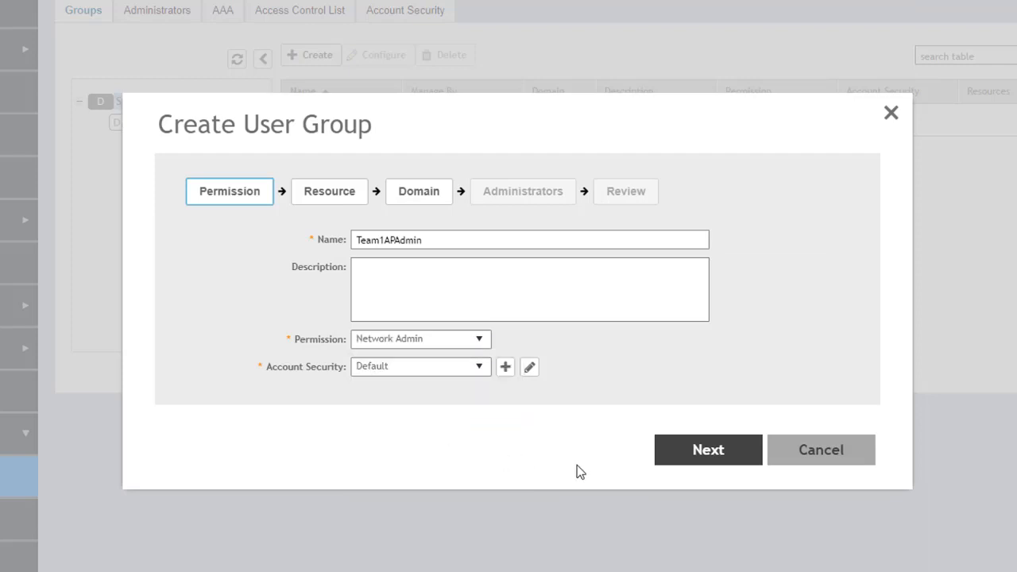
{"action": "left_click", "coordinate": [708, 450]}
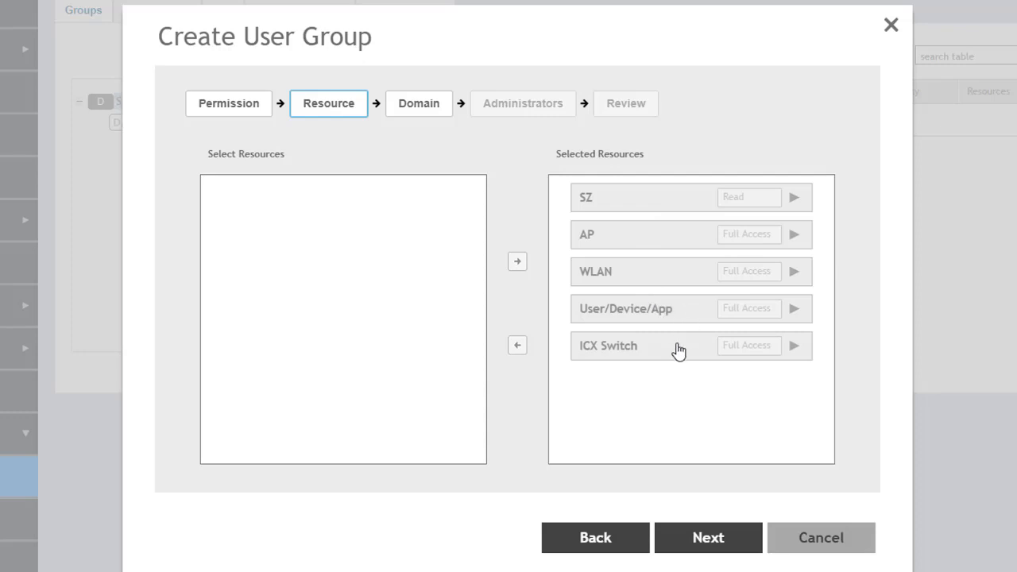
{"action": "left_click", "coordinate": [601, 541]}
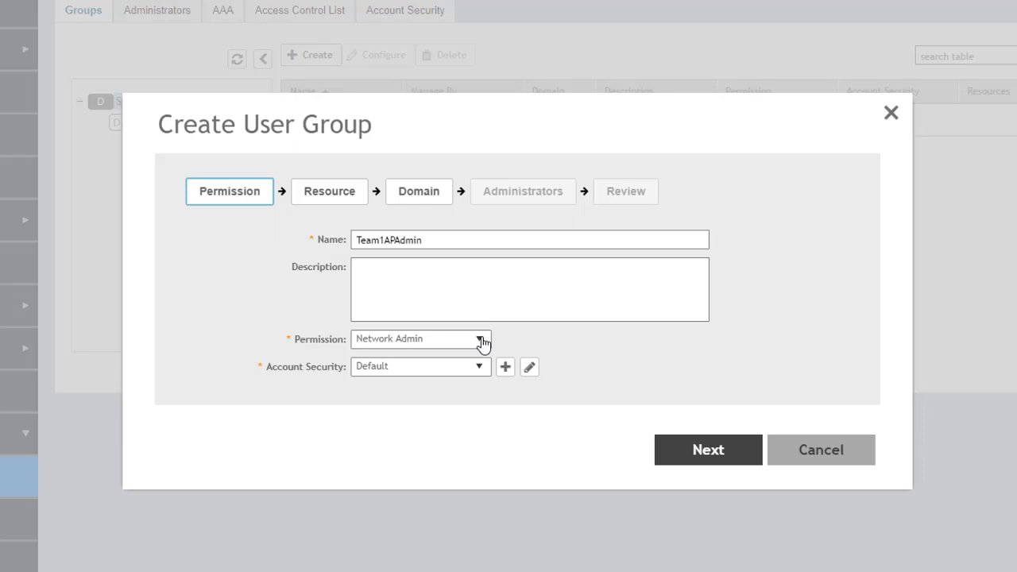
Change the group's permission role to Custom and go to resource selection
{"action": "left_click", "coordinate": [481, 340]}
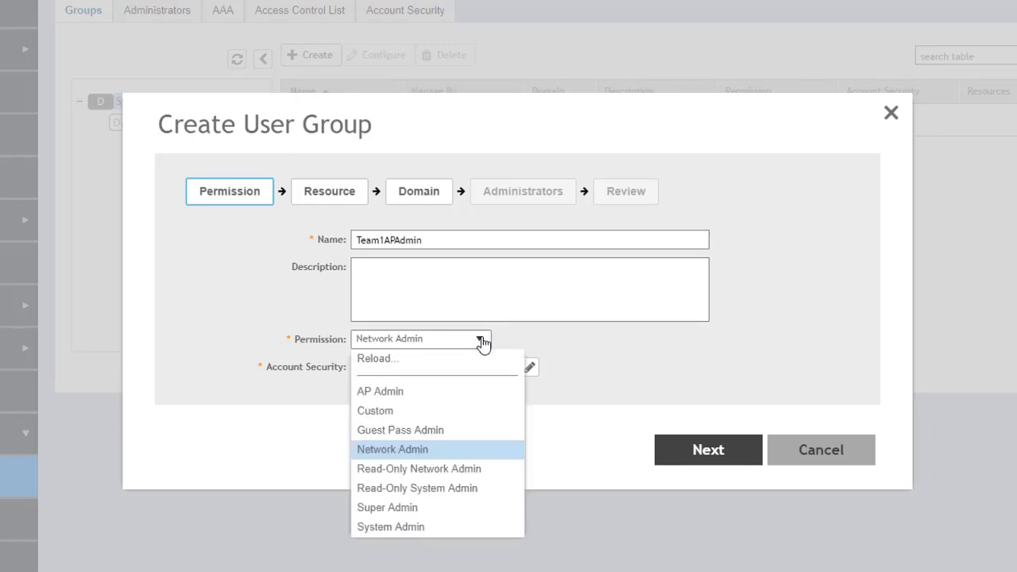
{"action": "left_click", "coordinate": [414, 411]}
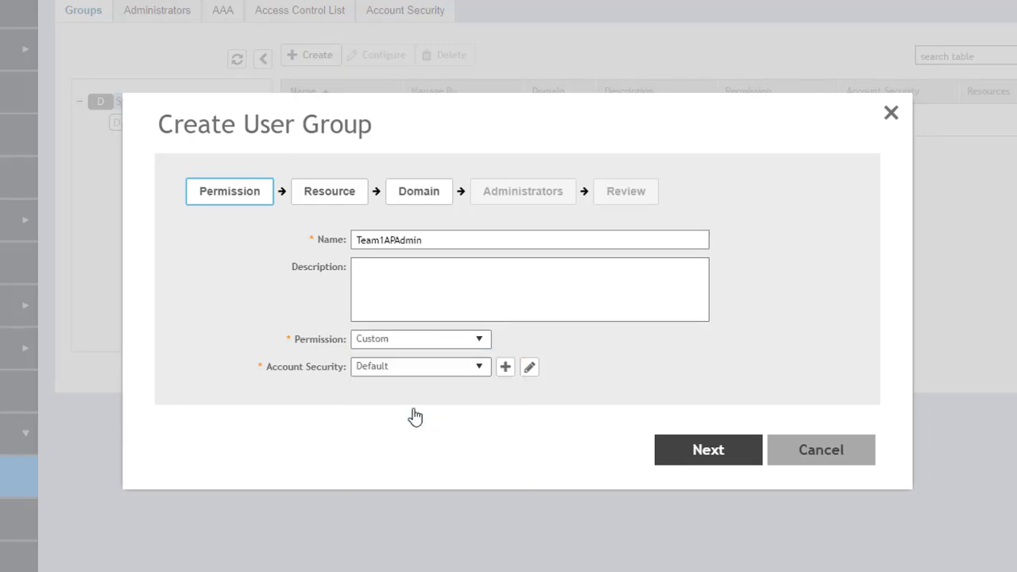
{"action": "left_click", "coordinate": [710, 450]}
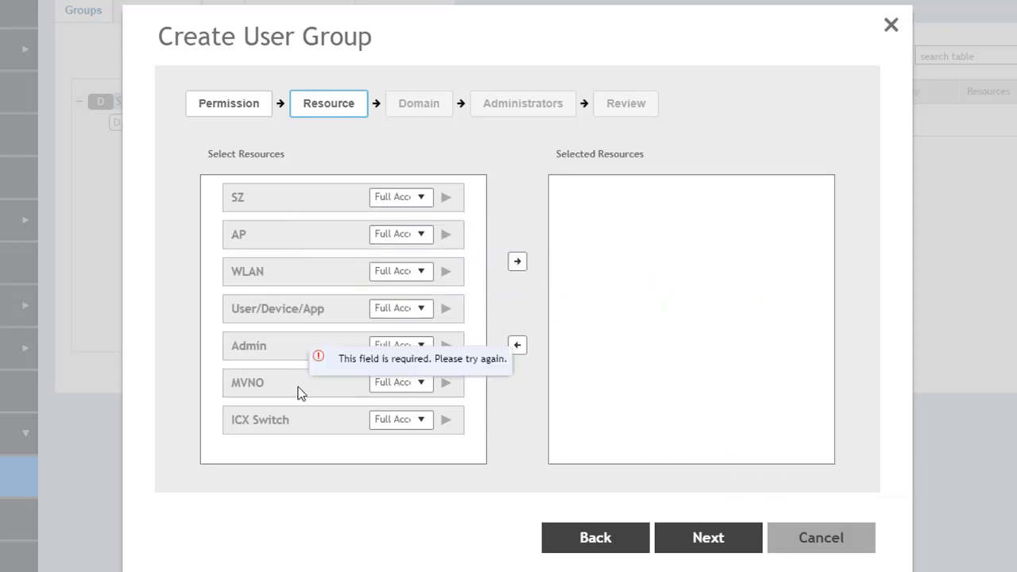
Add SZ and ICX Switch as selected resources, limiting SZ to Read access
{"action": "left_click", "coordinate": [298, 200]}
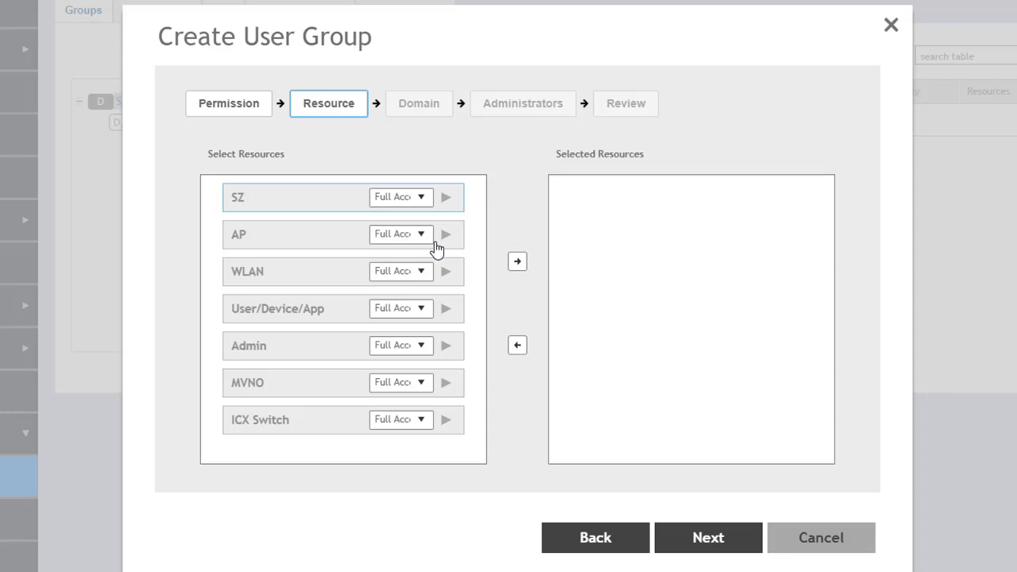
{"action": "left_click", "coordinate": [517, 263]}
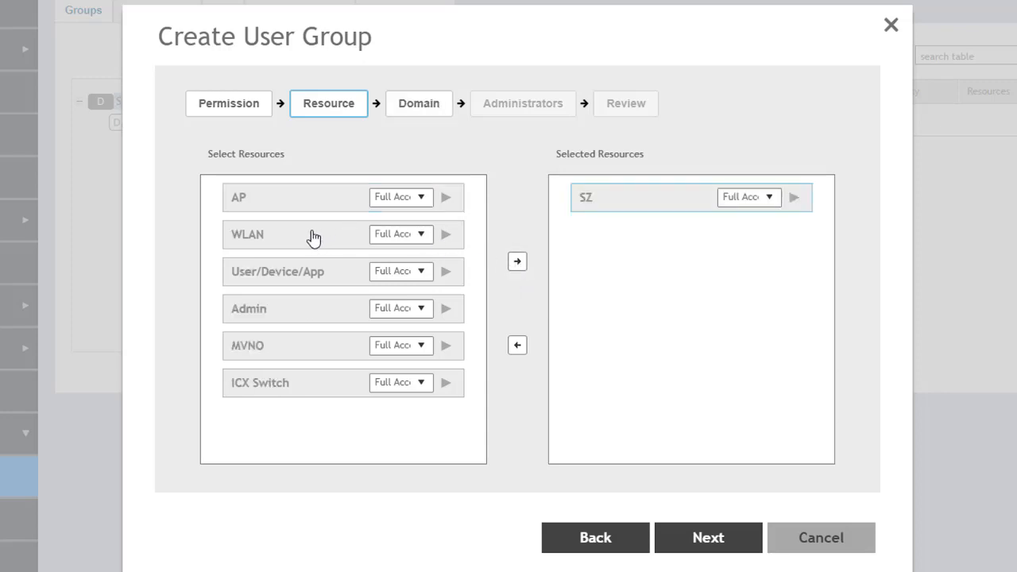
{"action": "left_click", "coordinate": [294, 387]}
{"action": "left_click", "coordinate": [518, 262]}
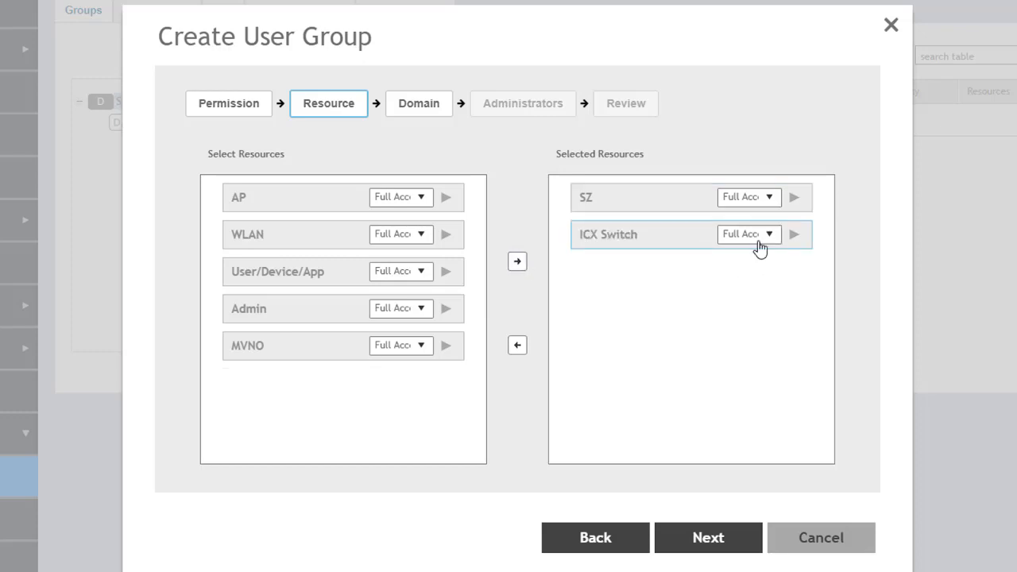
{"action": "left_click", "coordinate": [771, 201]}
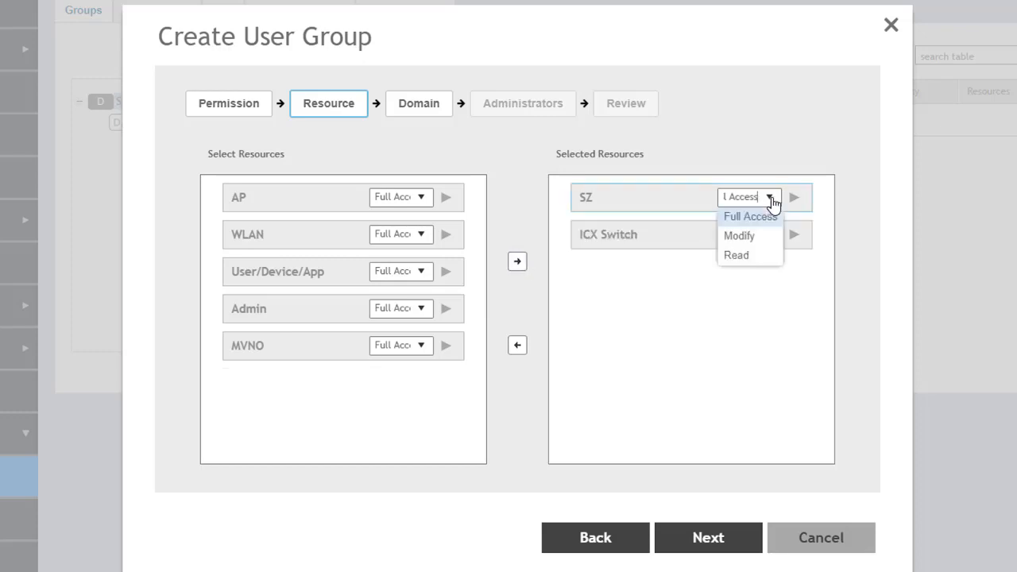
{"action": "left_click", "coordinate": [745, 256]}
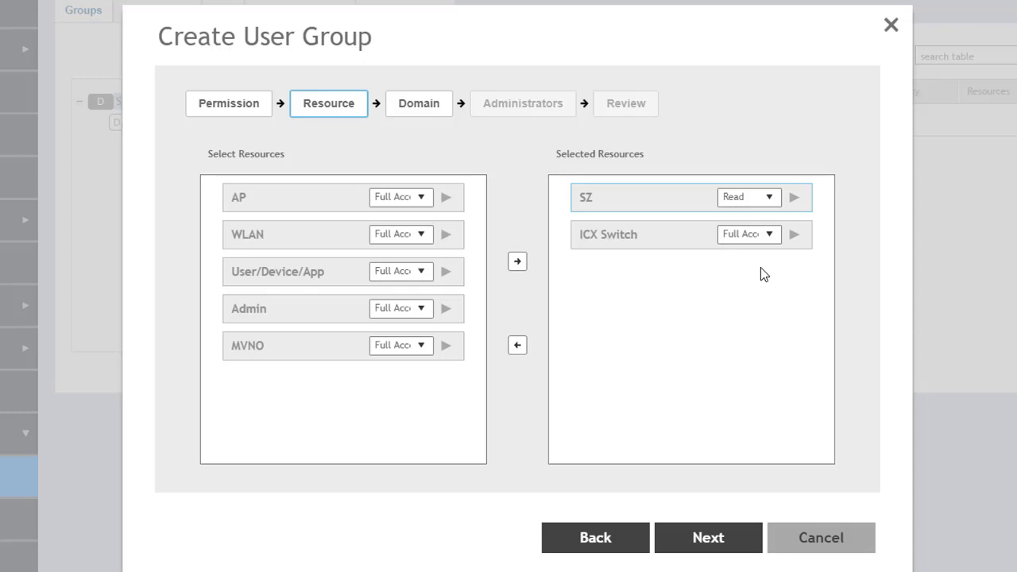
Restore AP Admin permission and advance past the Resource step to the Domain step
{"action": "left_click", "coordinate": [600, 540]}
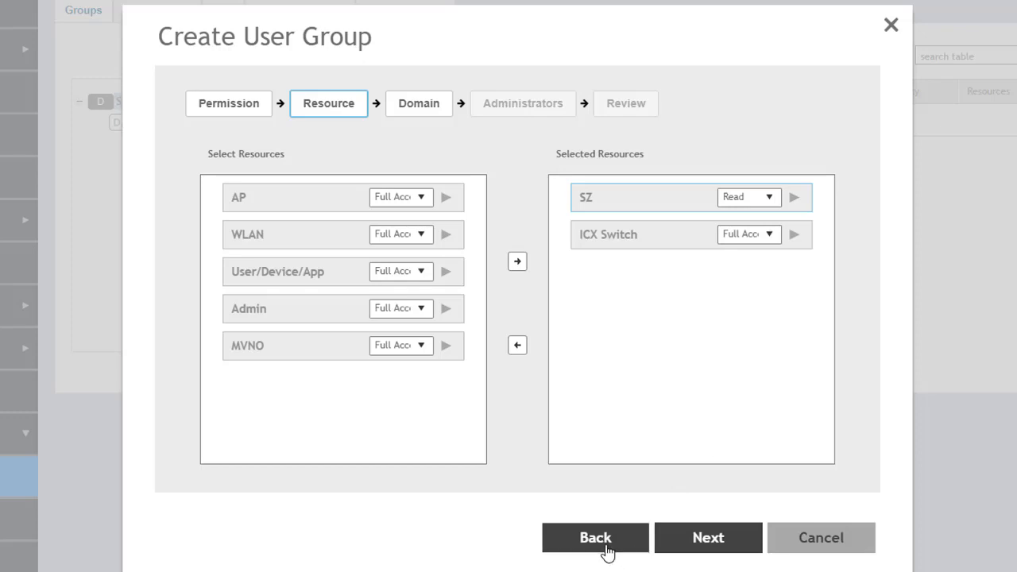
{"action": "left_click", "coordinate": [484, 347]}
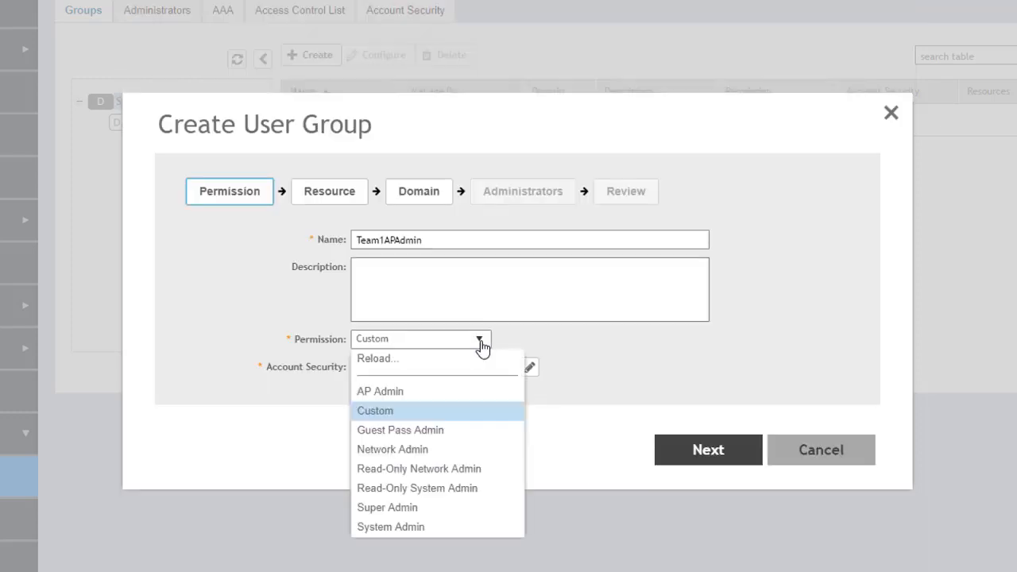
{"action": "left_click", "coordinate": [413, 392]}
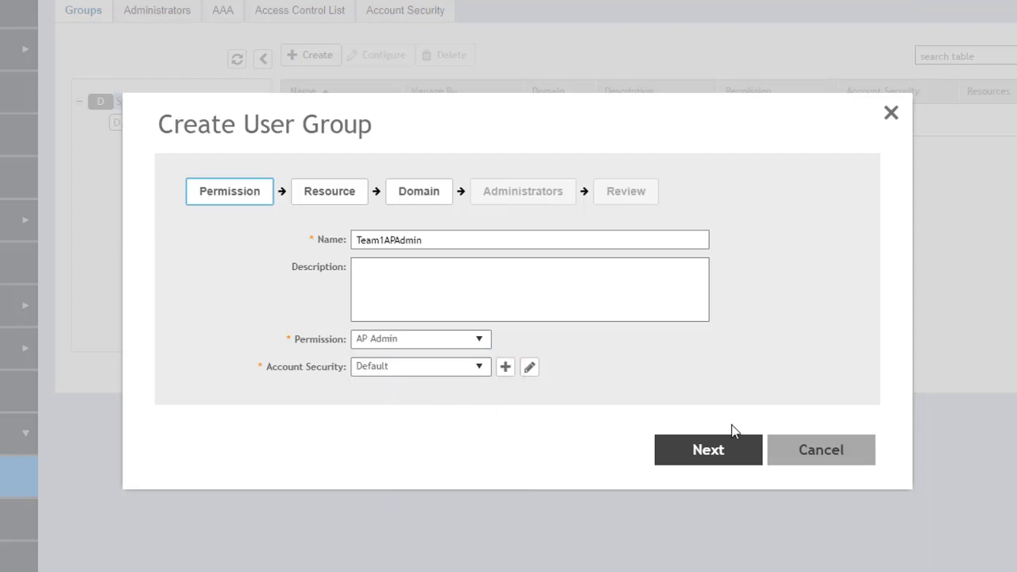
{"action": "left_click", "coordinate": [709, 450]}
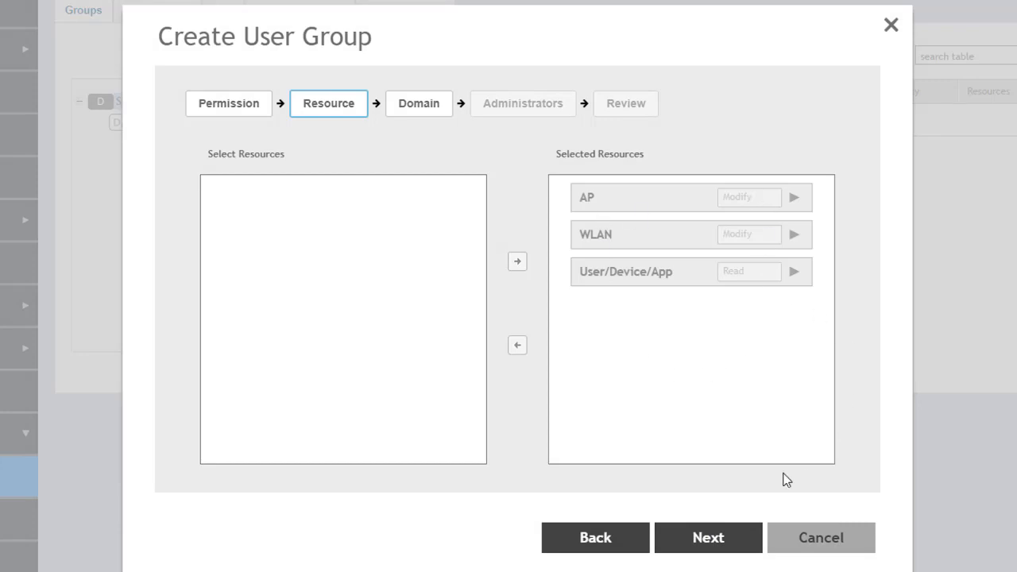
{"action": "left_click", "coordinate": [706, 540]}
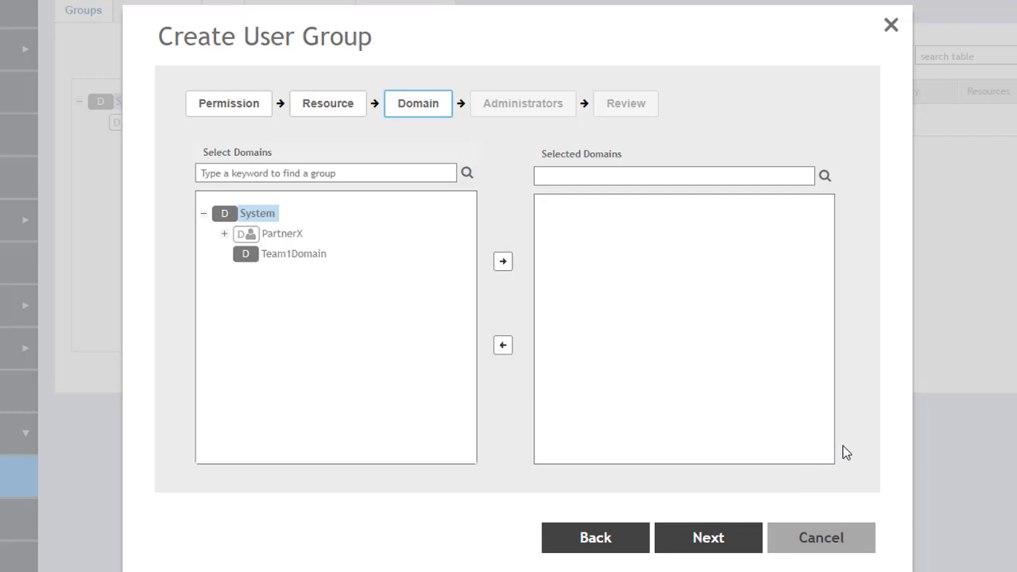
Select Team1Domain as the group's domain
{"action": "left_click", "coordinate": [286, 261]}
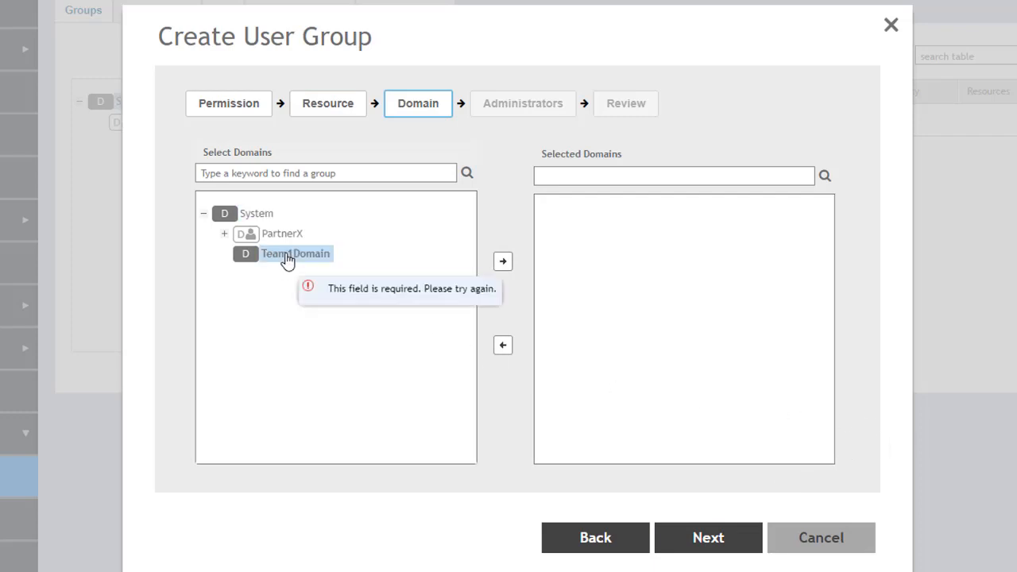
{"action": "left_click", "coordinate": [502, 261]}
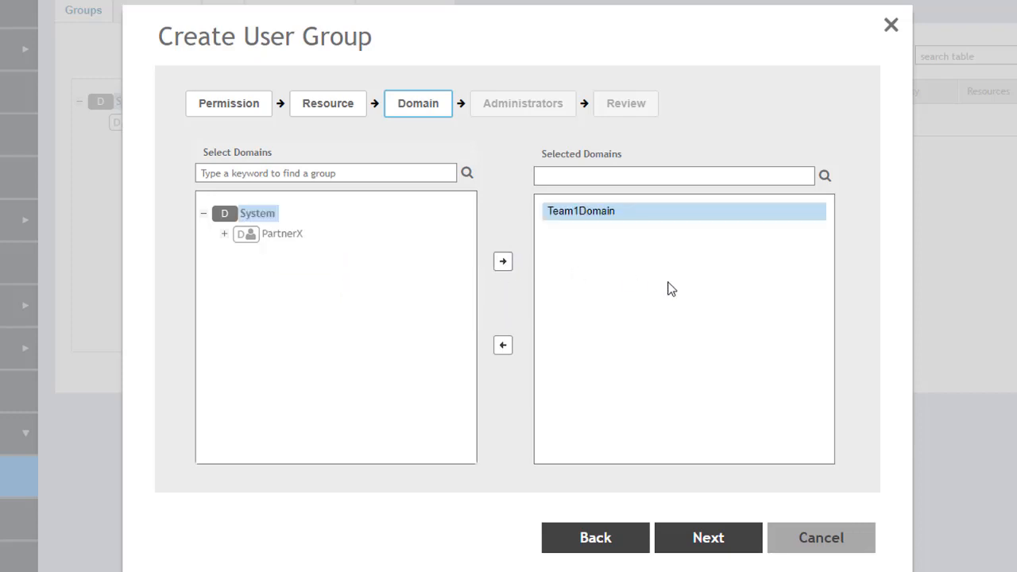
{"action": "left_click", "coordinate": [718, 540]}
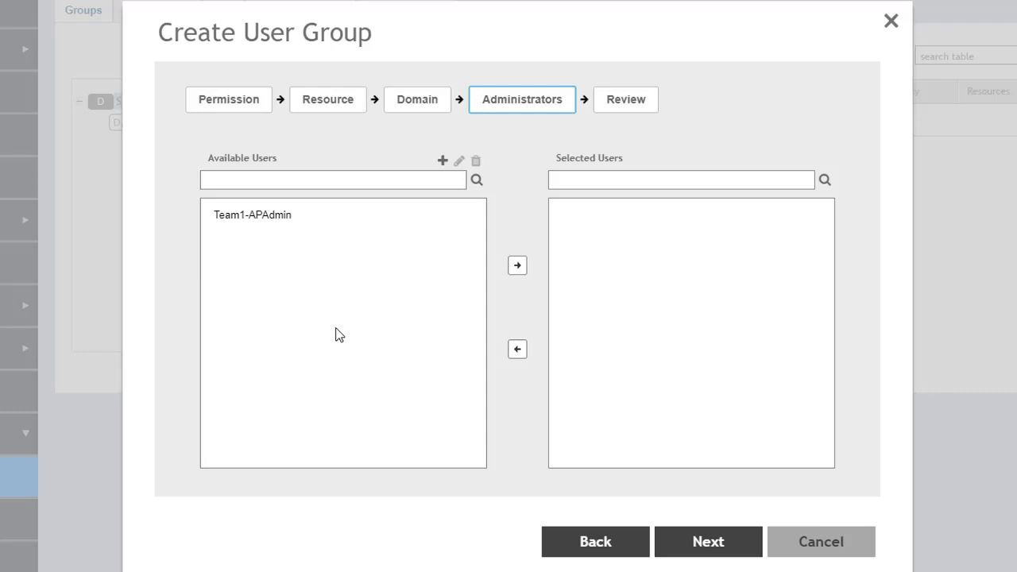
Add Team1-APAdmin as the group's administrator and proceed to the Review summary
{"action": "left_click", "coordinate": [260, 222]}
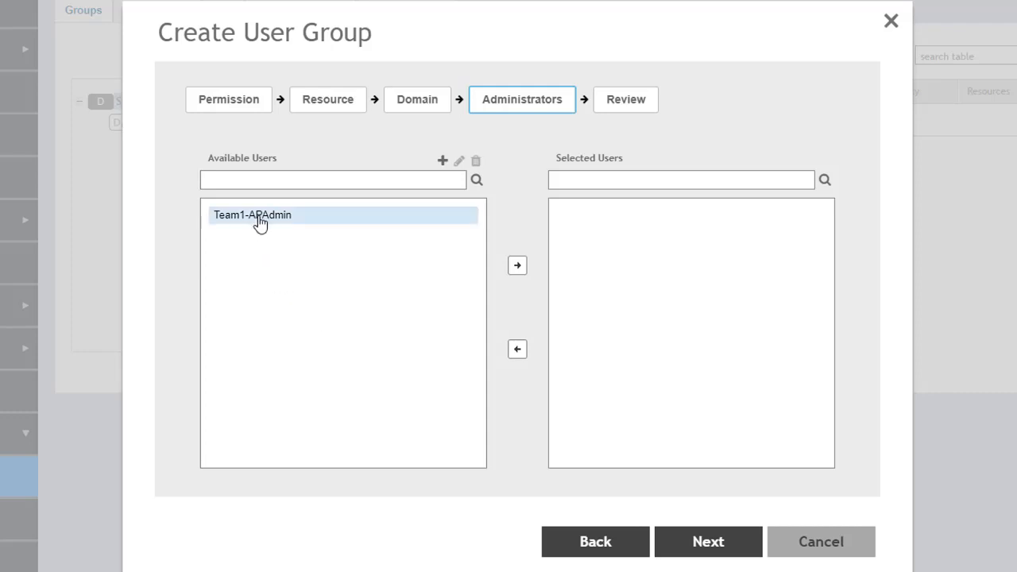
{"action": "left_click", "coordinate": [519, 268]}
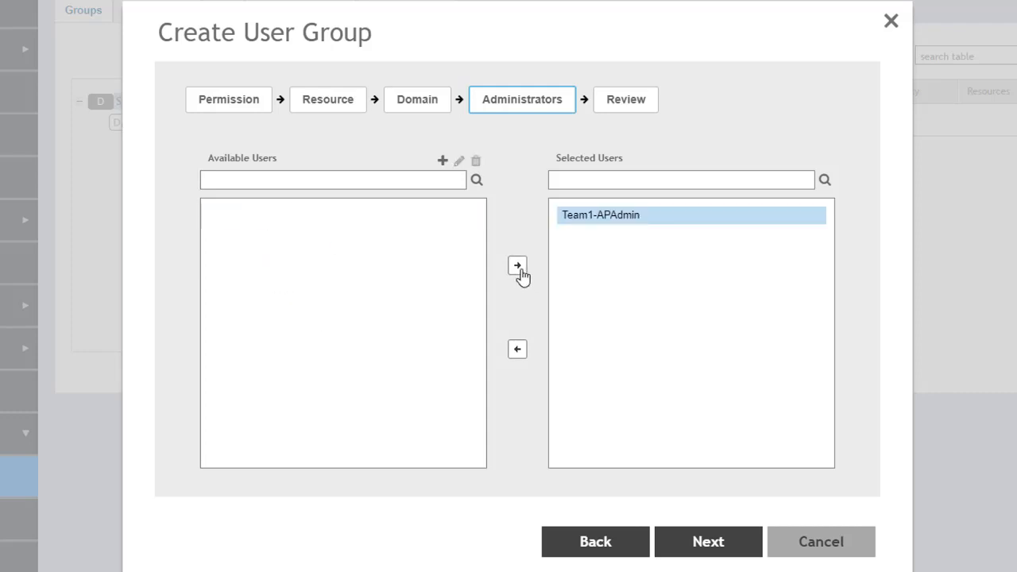
{"action": "left_click", "coordinate": [707, 546]}
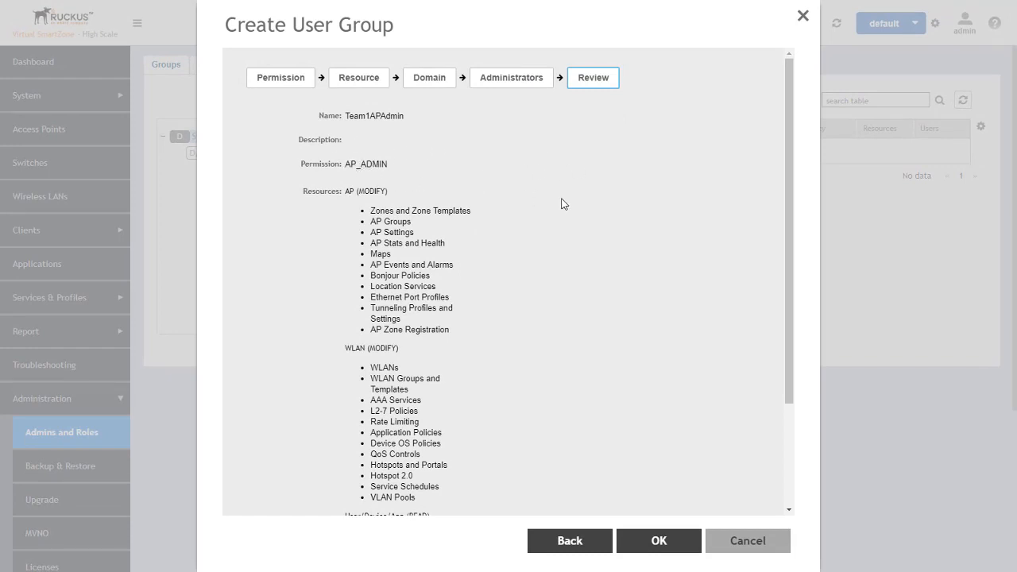
Check the Users entry in the review summary and confirm creation of the Team1APAdmin group
{"action": "left_click_drag", "start_coordinate": [786, 150], "coordinate": [775, 238]}
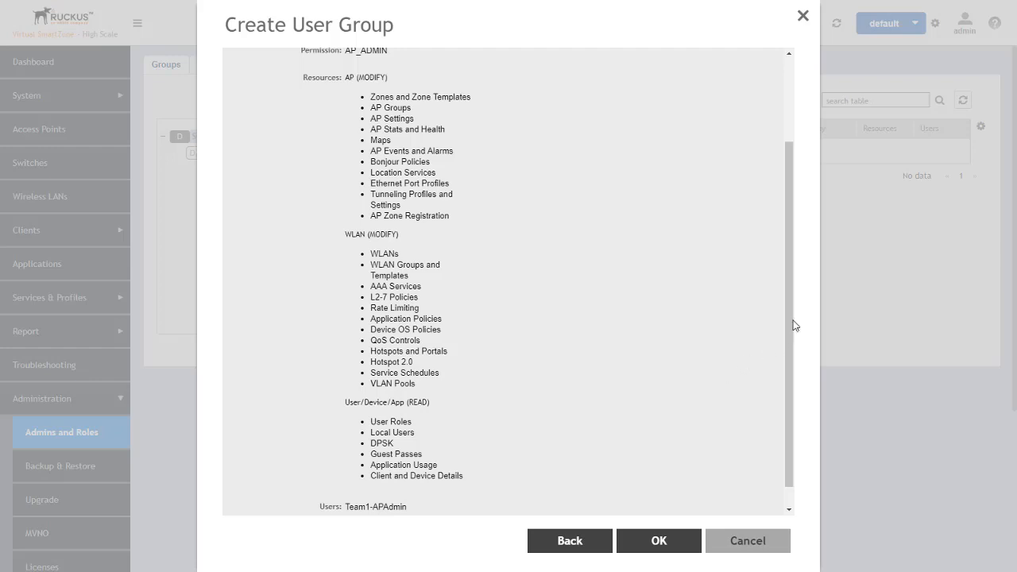
{"action": "left_click_drag", "start_coordinate": [788, 292], "coordinate": [785, 317]}
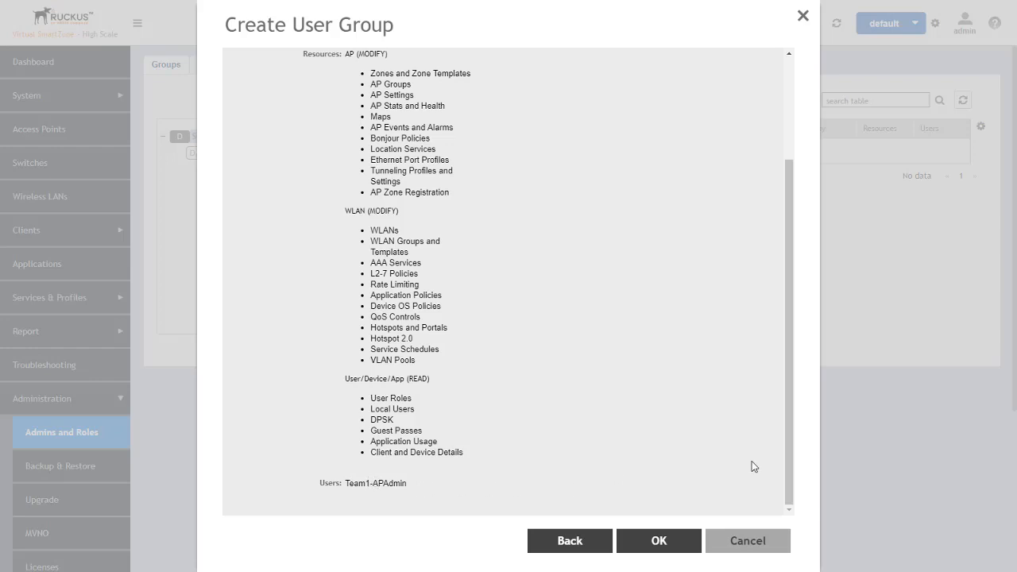
{"action": "left_click", "coordinate": [658, 541]}
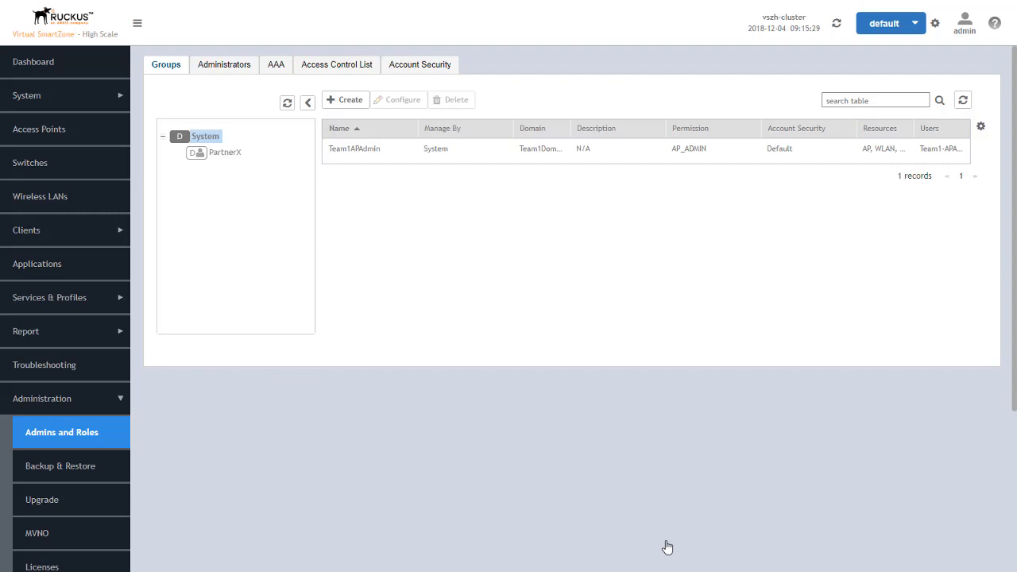
Open Team1APAdmin's configuration, step through resources, domain and administrators, then cancel without changes
{"action": "left_click", "coordinate": [354, 153]}
{"action": "left_click", "coordinate": [396, 101]}
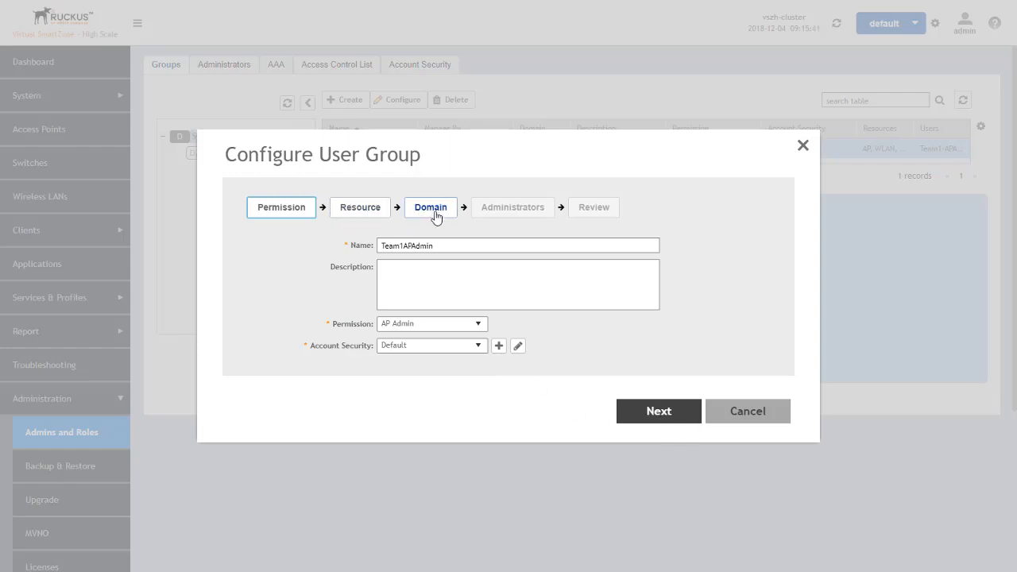
{"action": "left_click", "coordinate": [665, 418]}
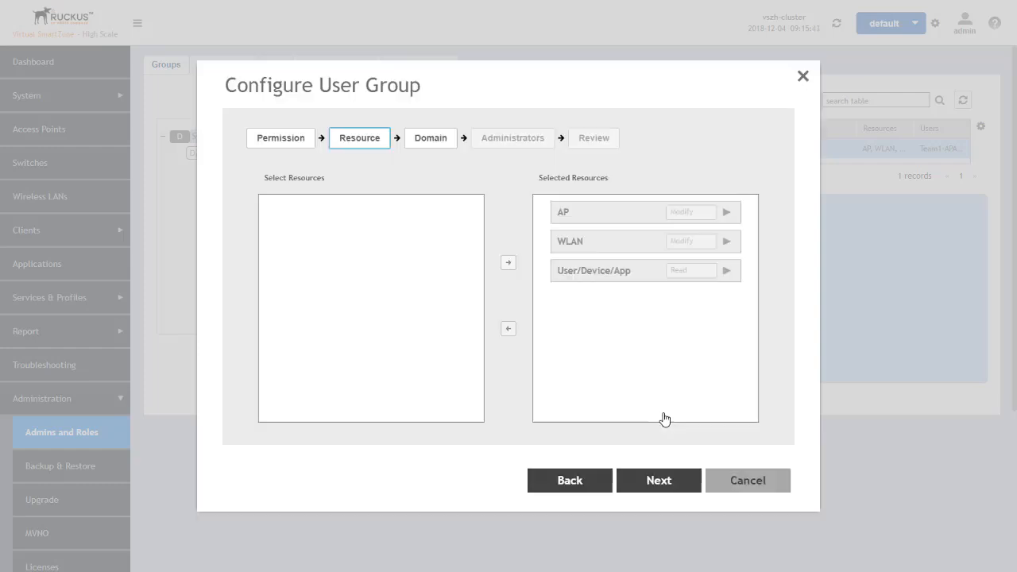
{"action": "left_click", "coordinate": [658, 480]}
{"action": "left_click", "coordinate": [659, 480]}
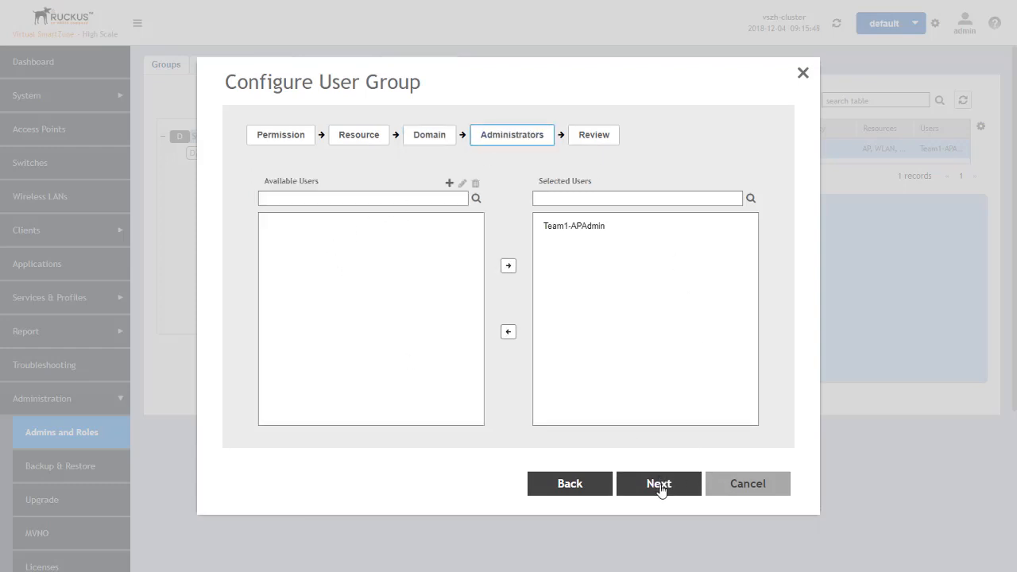
{"action": "left_click", "coordinate": [764, 483]}
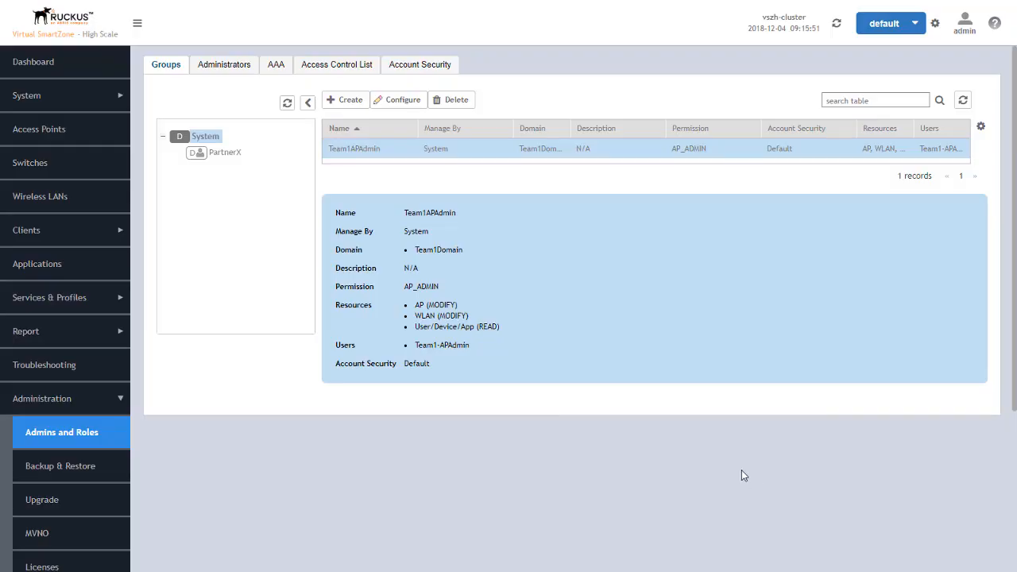
Under the PartnerX domain, create a new user group named 'PartnerXAdmins'
{"action": "left_click", "coordinate": [219, 156]}
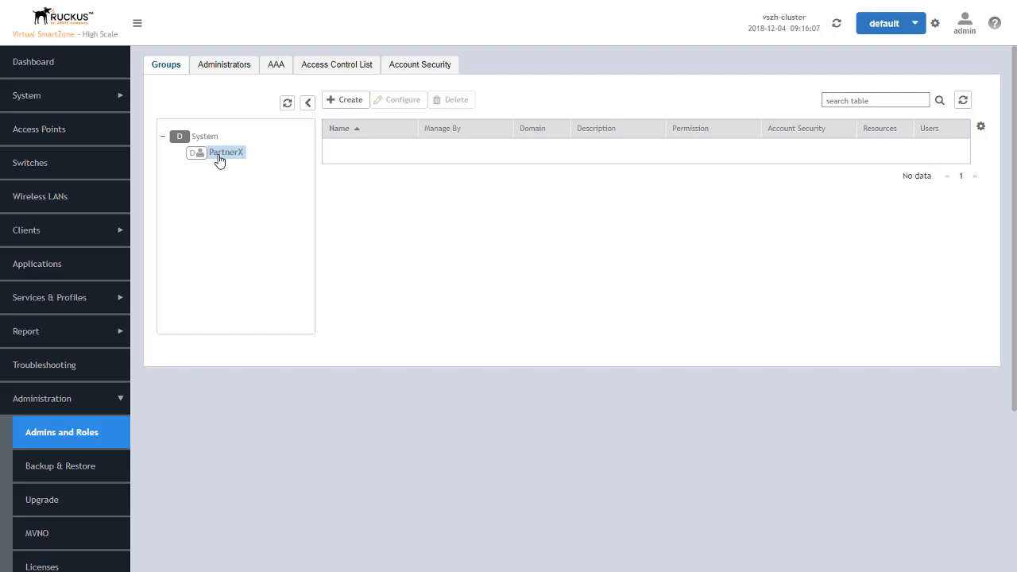
{"action": "left_click", "coordinate": [347, 101]}
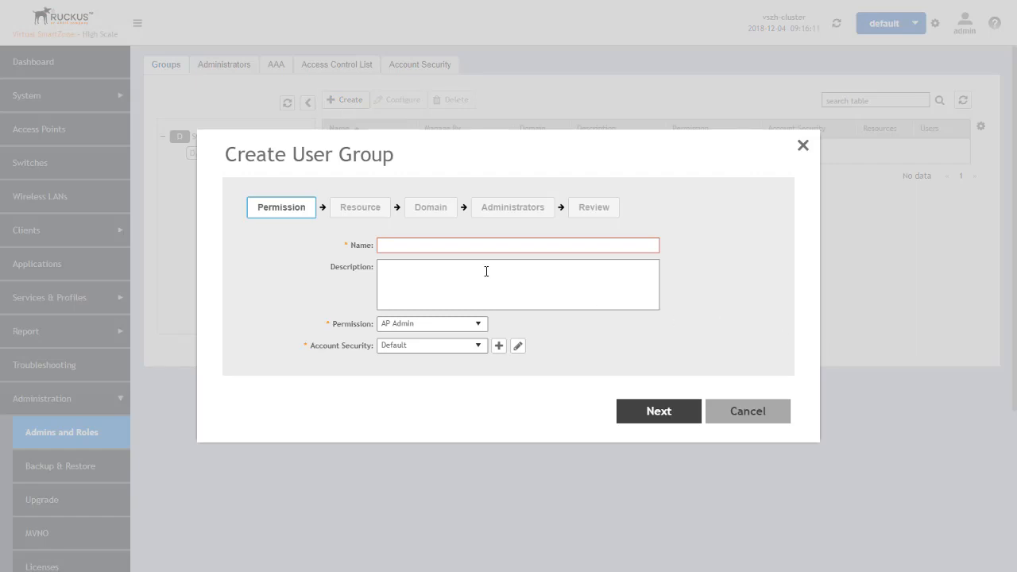
{"action": "left_click", "coordinate": [435, 244]}
{"action": "type", "text": "PartnerX"}
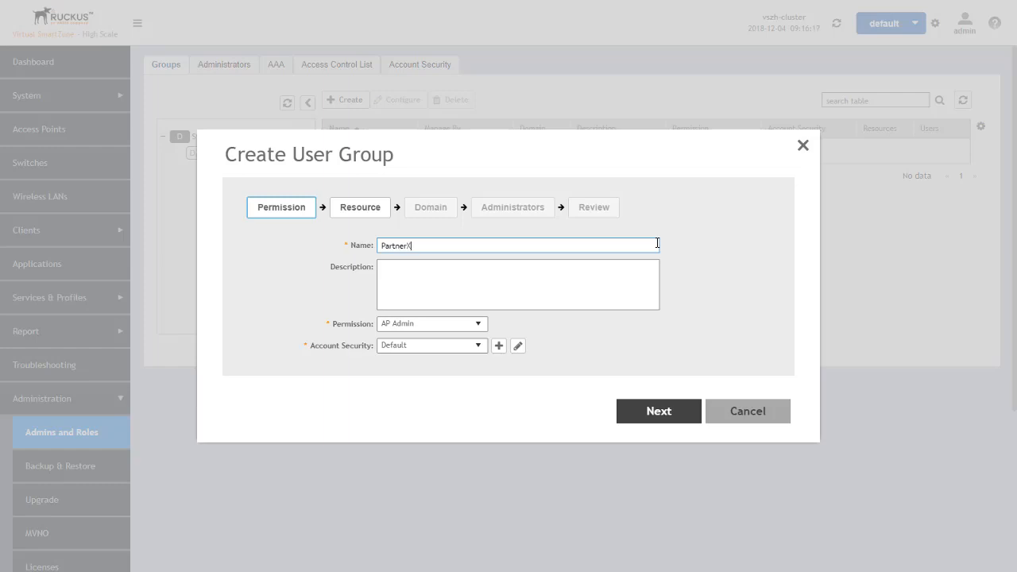
{"action": "type", "text": "Admins"}
Give the new group Super Admin permission and view its resources
{"action": "left_click", "coordinate": [478, 325]}
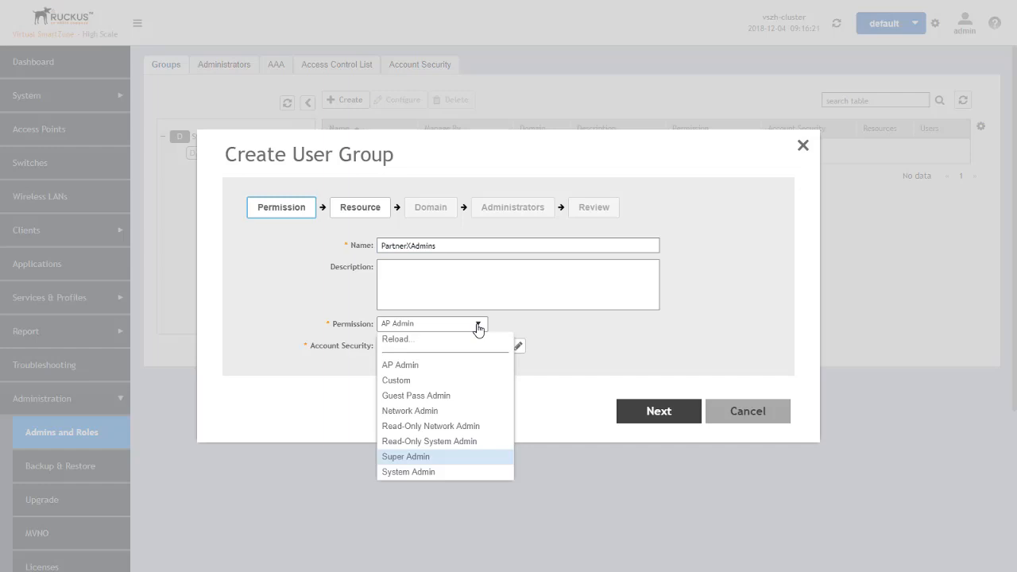
{"action": "left_click", "coordinate": [421, 461]}
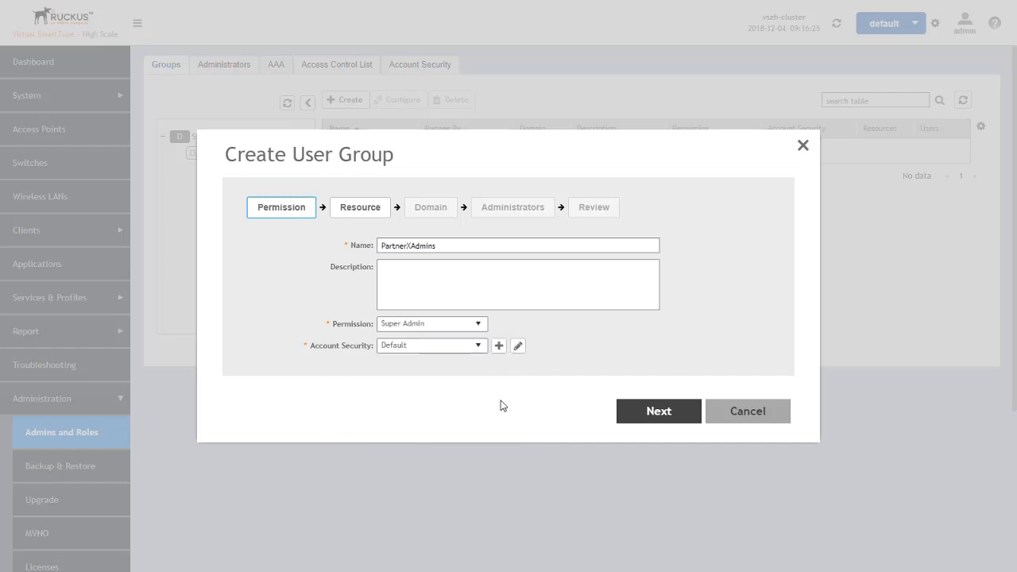
{"action": "left_click", "coordinate": [658, 411]}
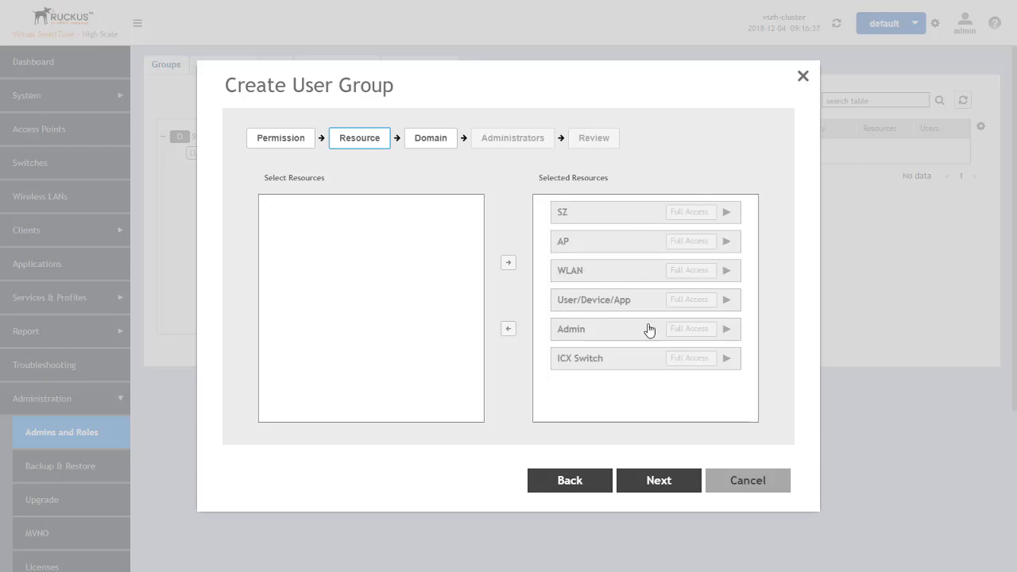
Move PartnerXDomain into Selected Domains, then continue to the Administrators step
{"action": "left_click", "coordinate": [659, 480]}
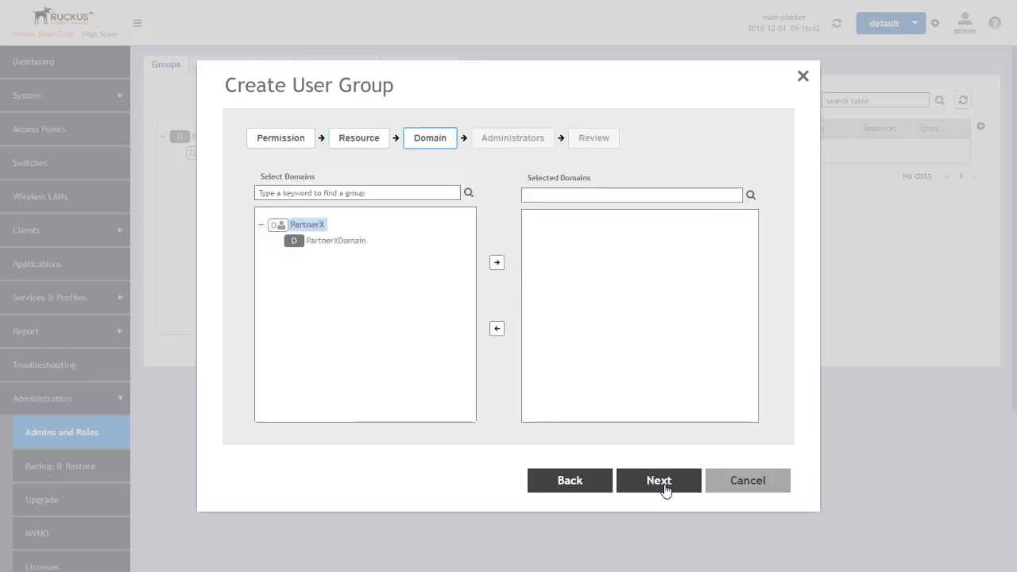
{"action": "left_click", "coordinate": [336, 243]}
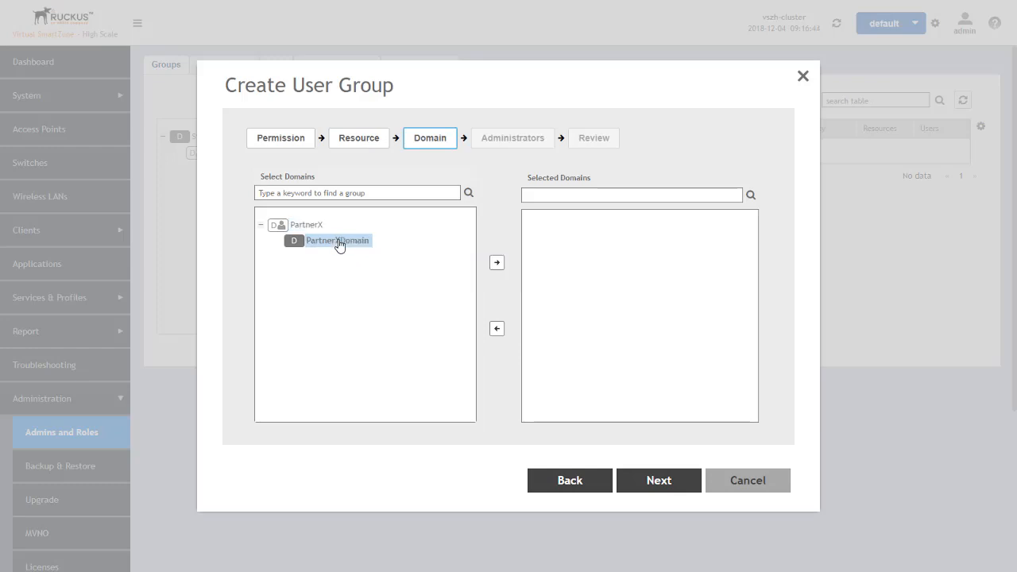
{"action": "left_click", "coordinate": [496, 265]}
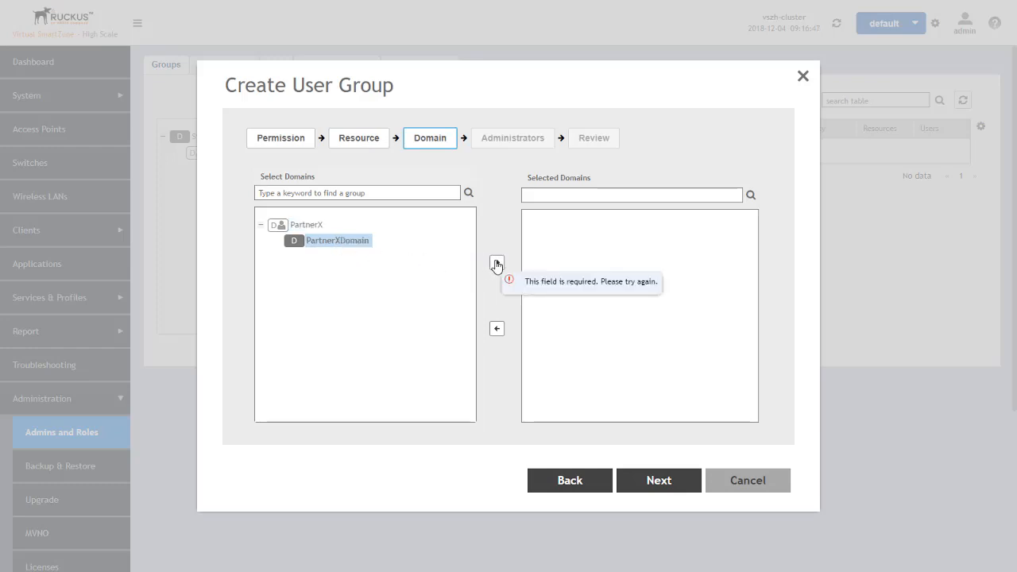
{"action": "left_click", "coordinate": [496, 265]}
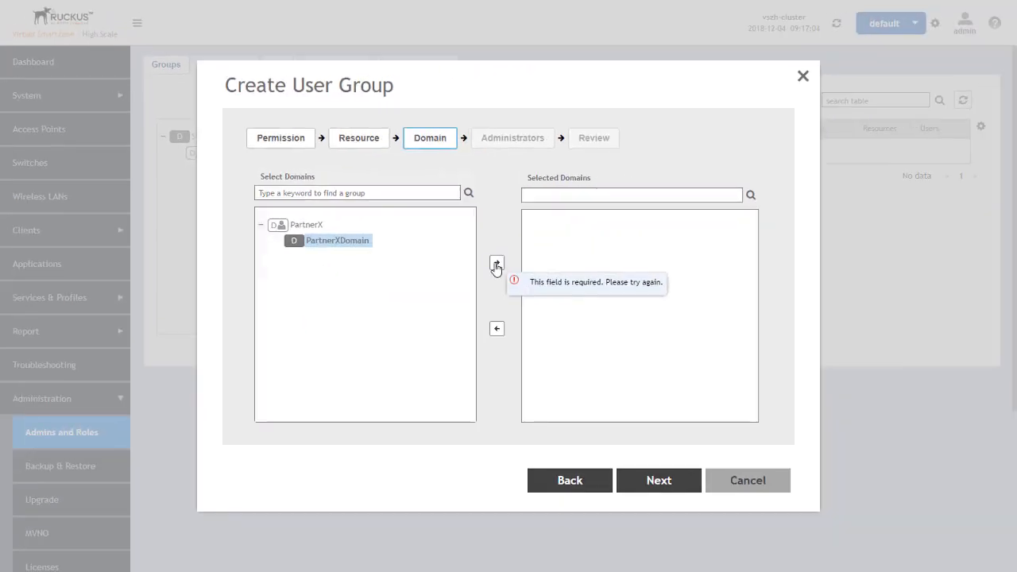
{"action": "left_click", "coordinate": [496, 265]}
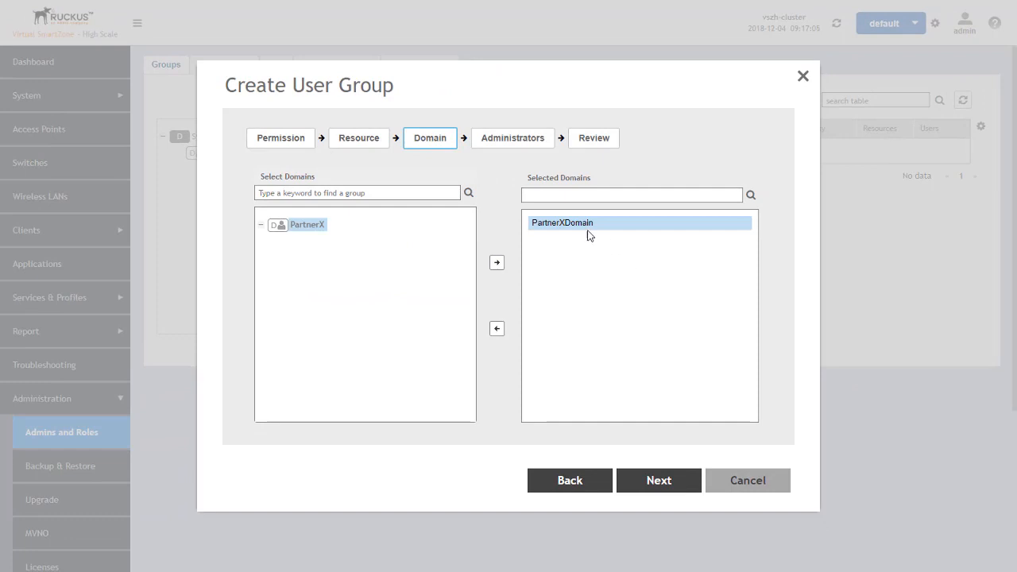
{"action": "left_click", "coordinate": [666, 482]}
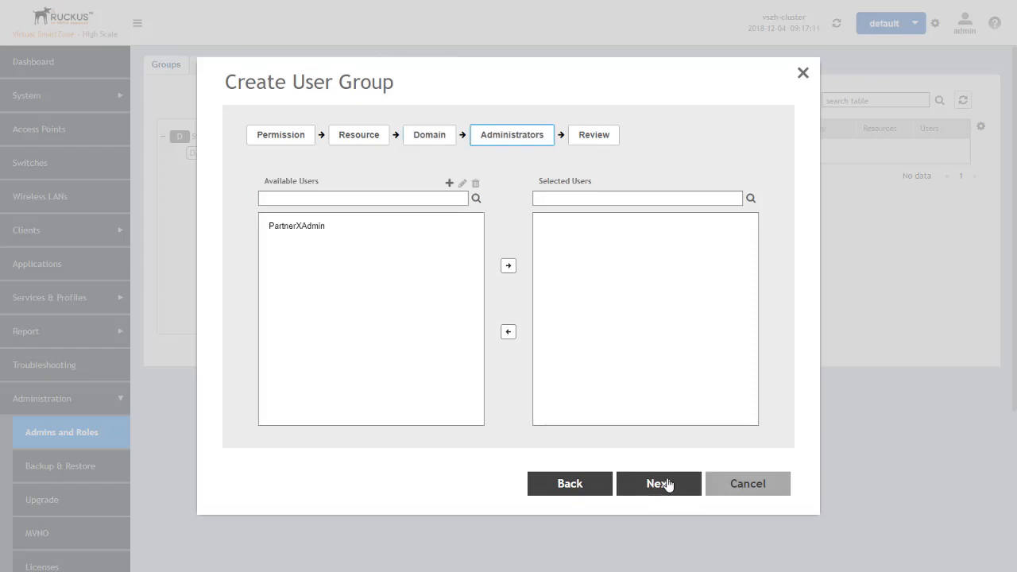
Add PartnerXAdmin to Selected Users and proceed to the Review summary
{"action": "left_click", "coordinate": [299, 232]}
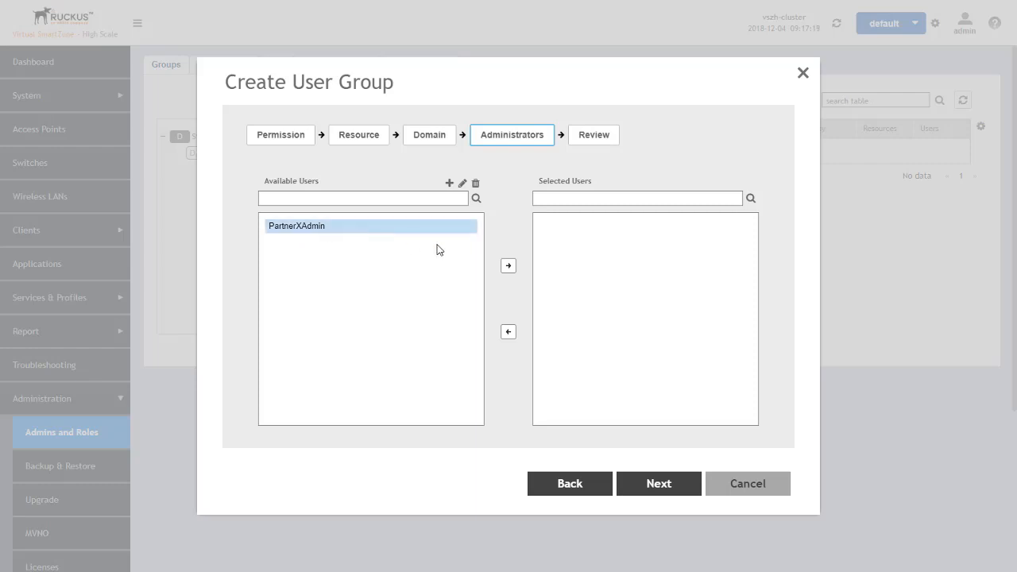
{"action": "left_click", "coordinate": [509, 266]}
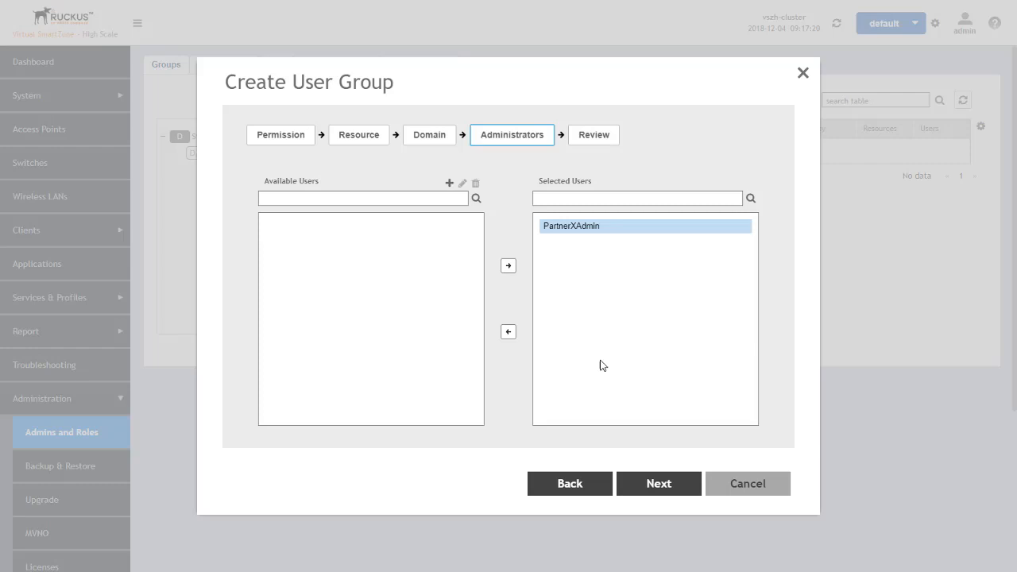
{"action": "left_click", "coordinate": [658, 483]}
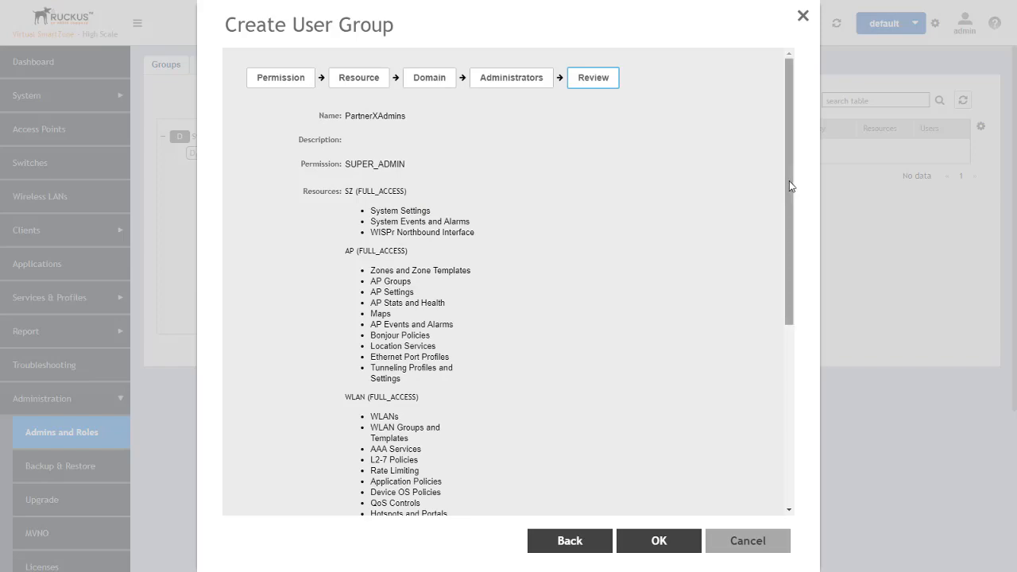
Scroll through the PartnerXAdmins review summary
{"action": "left_click_drag", "start_coordinate": [789, 180], "coordinate": [780, 396]}
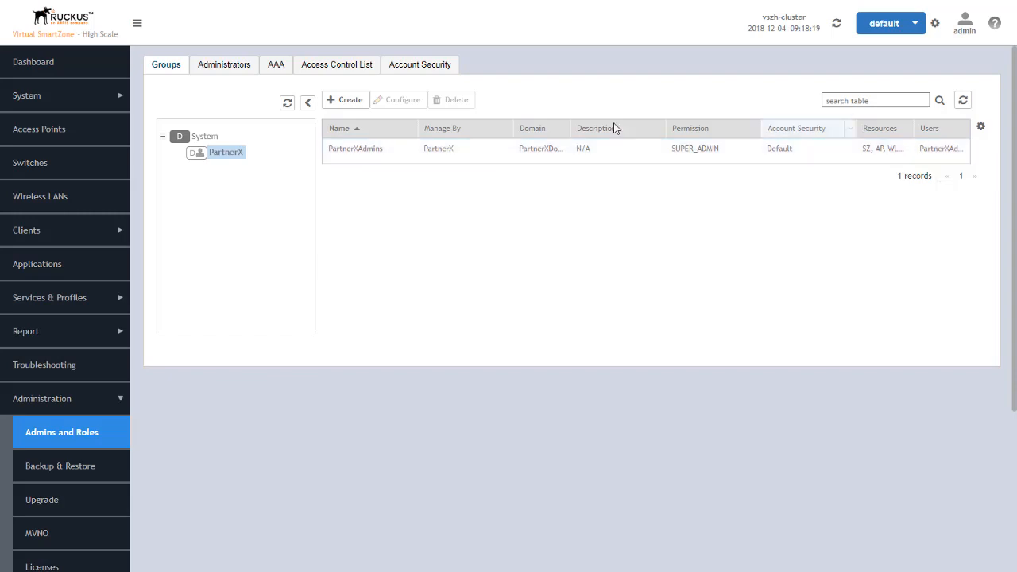
Compare the System and PartnerX group lists, ending on System's two admin groups
{"action": "left_click", "coordinate": [203, 140]}
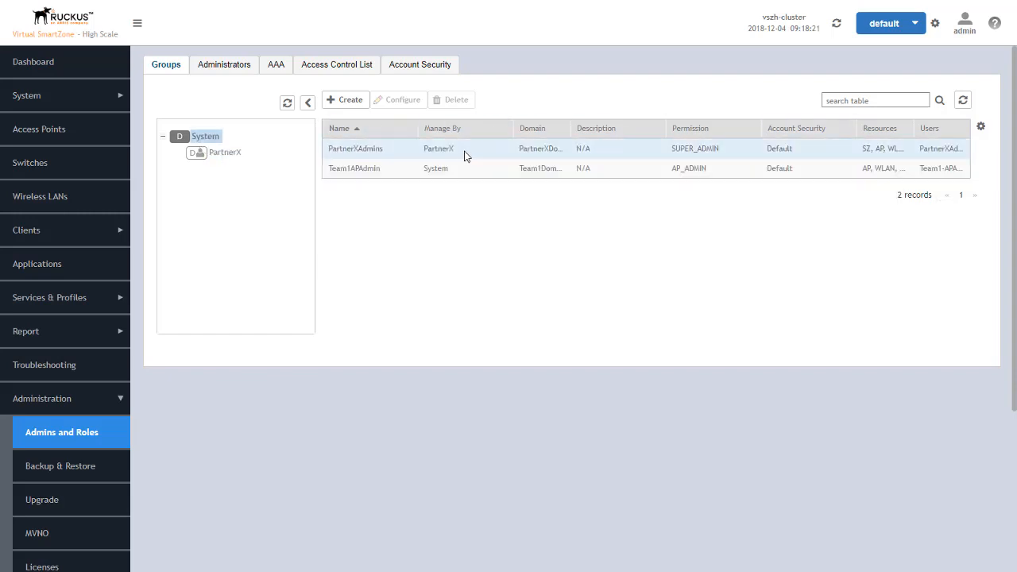
{"action": "left_click", "coordinate": [227, 154]}
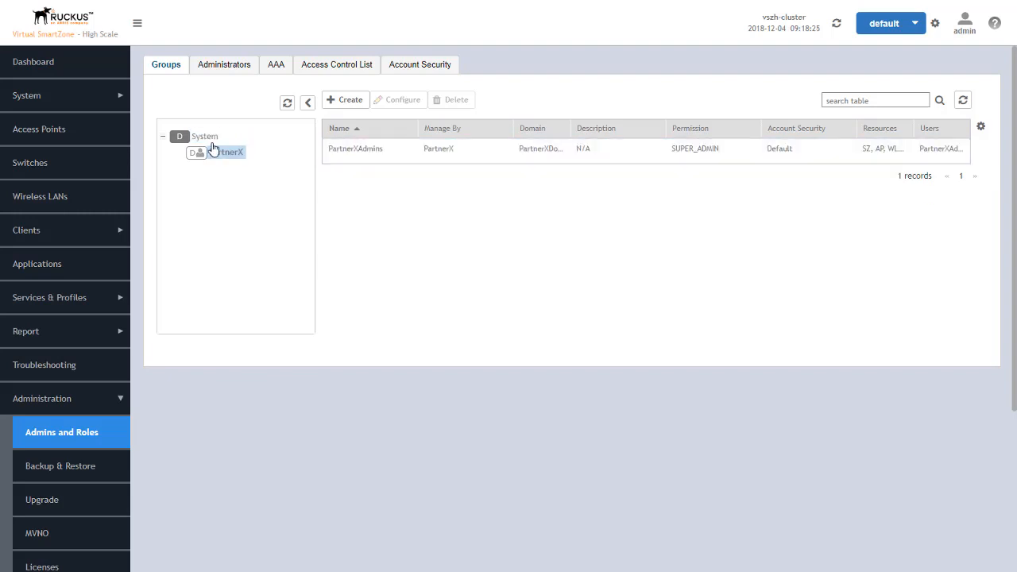
{"action": "left_click", "coordinate": [205, 140]}
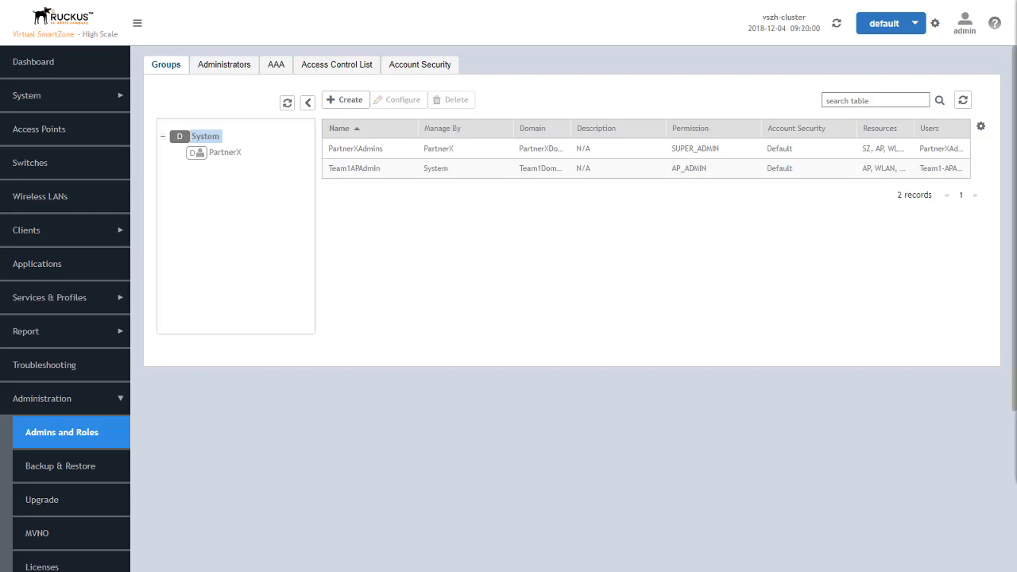
Log off the admin account from the user menu and confirm with Yes
{"action": "left_click", "coordinate": [965, 26]}
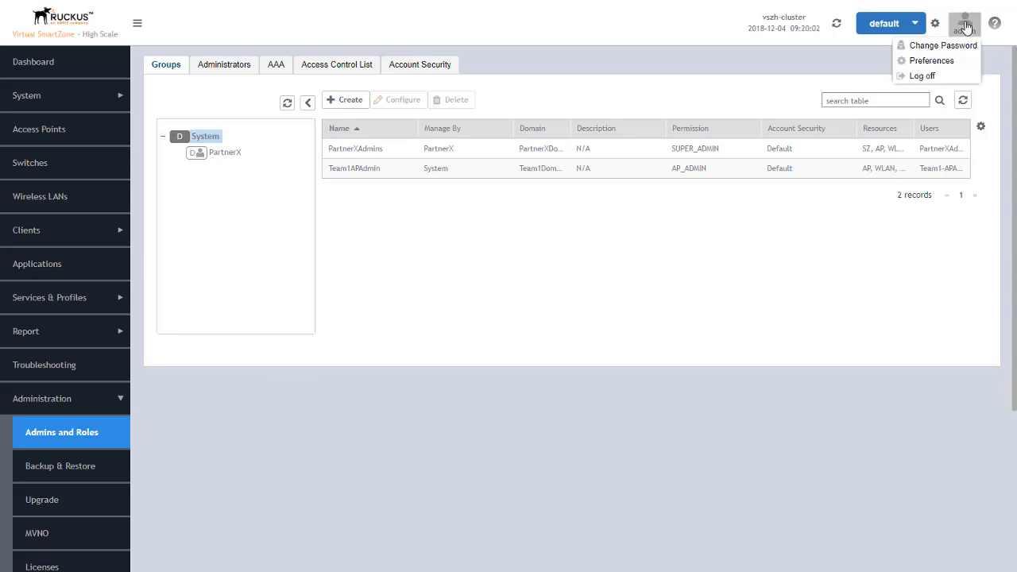
{"action": "left_click", "coordinate": [919, 76]}
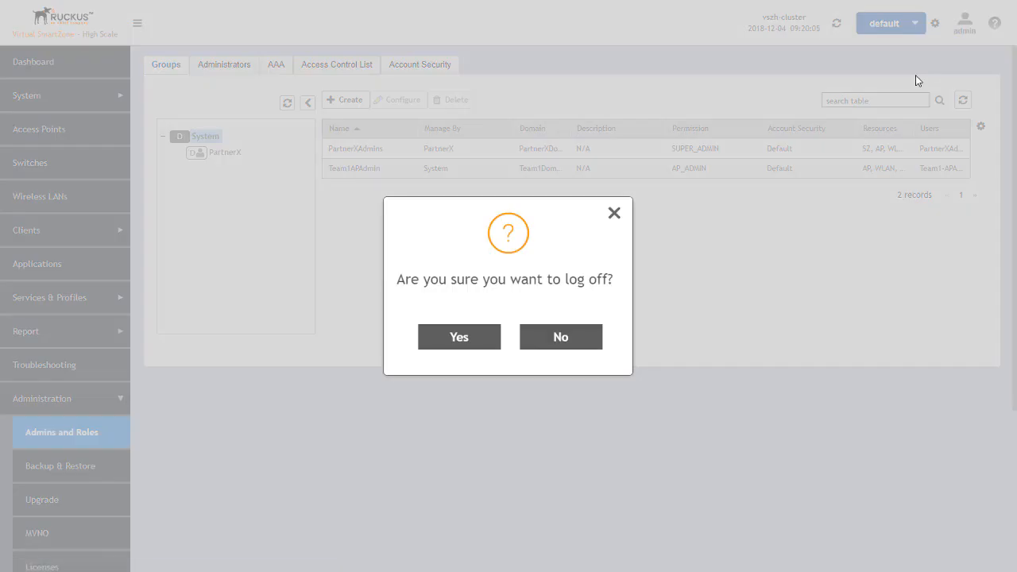
{"action": "left_click", "coordinate": [463, 345]}
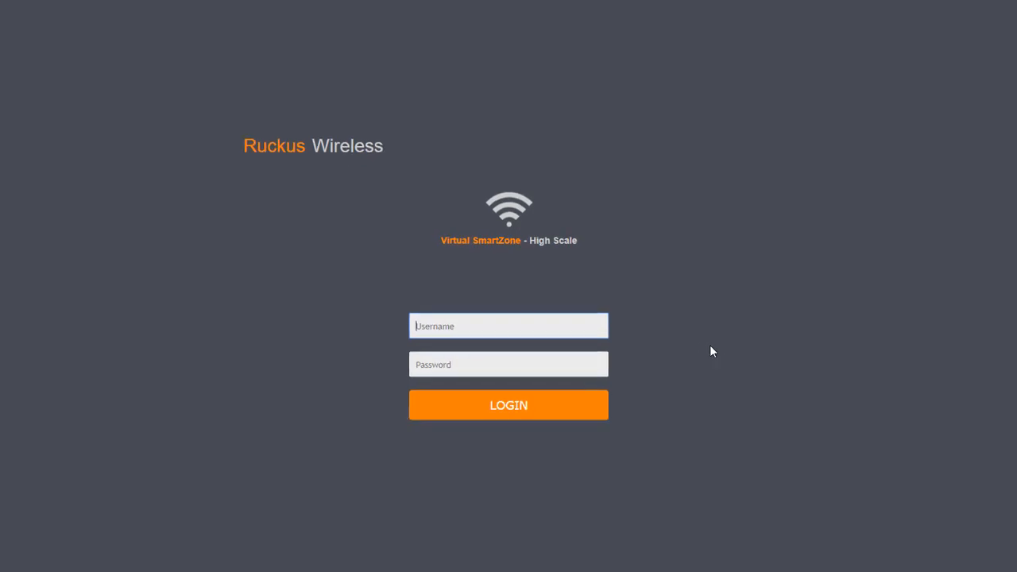
Log in as Team1-APAdmin with that account's password
{"action": "type", "text": "Teamq"}
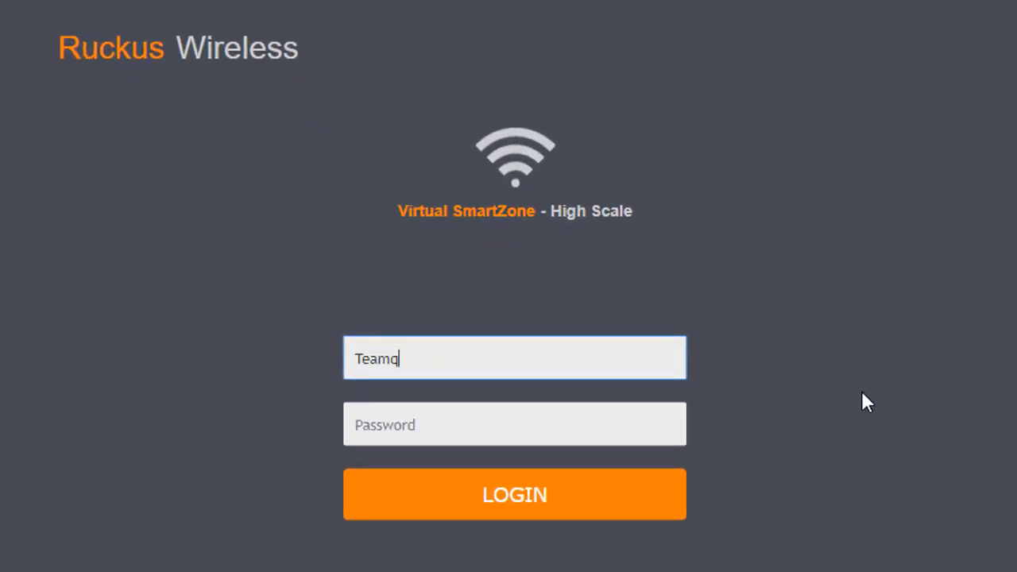
{"action": "key", "text": "BackSpace"}
{"action": "type", "text": "1-APAdmin"}
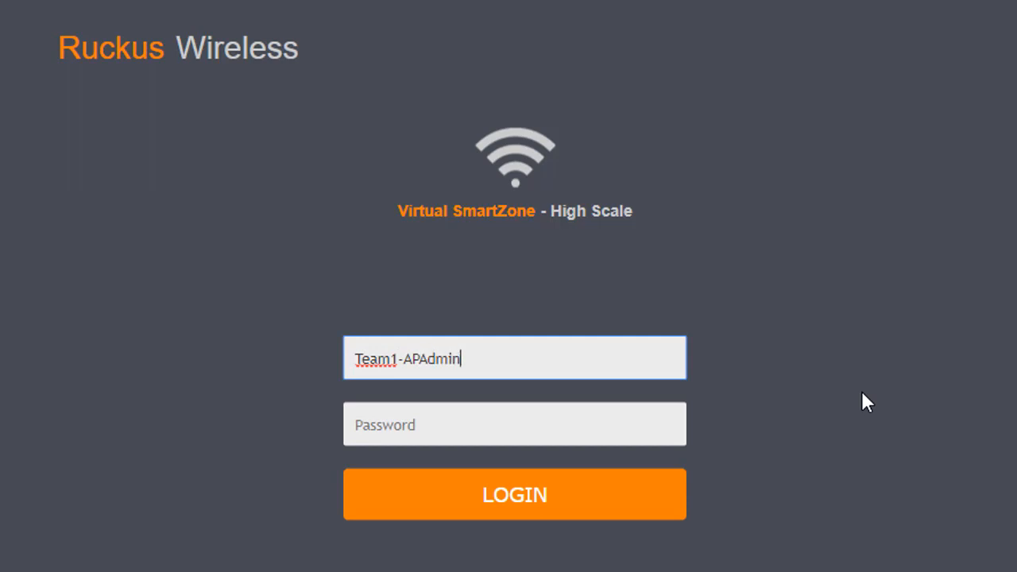
{"action": "key", "text": "Tab"}
{"action": "type", "text": "••••••••••"}
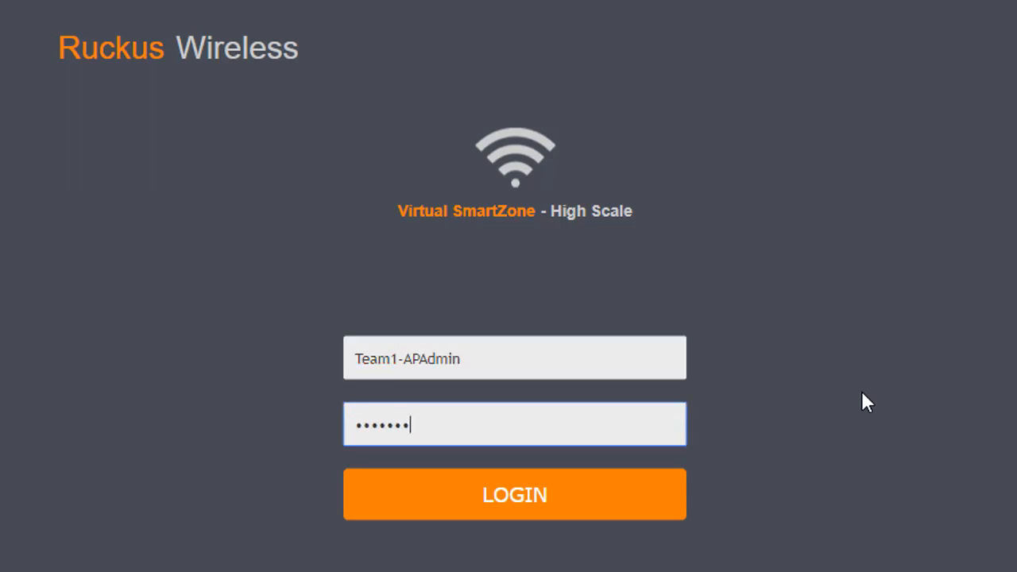
{"action": "key", "text": "Return"}
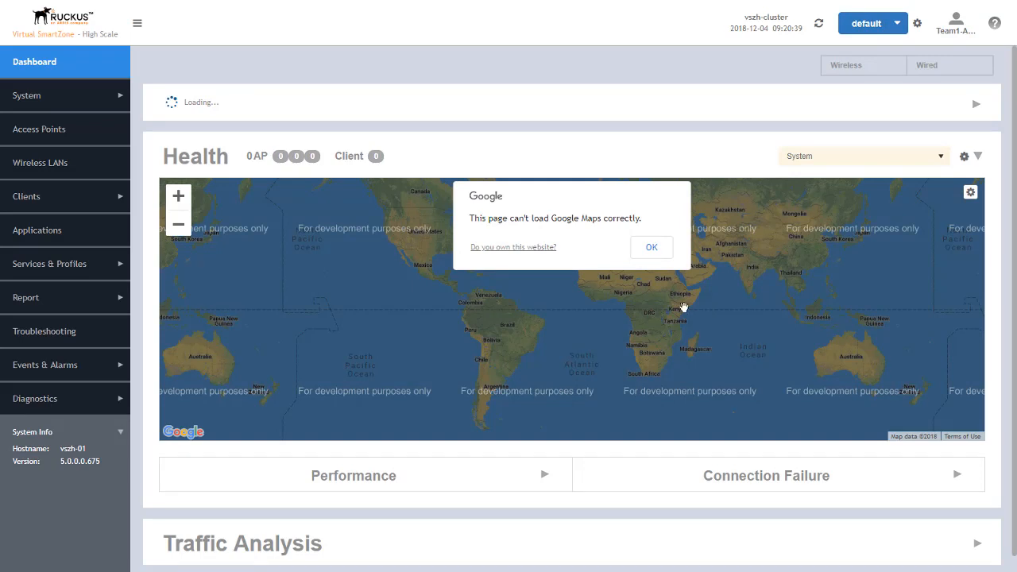
Review the AP admin's limited System AP Settings and Access Points views
{"action": "left_click", "coordinate": [29, 97]}
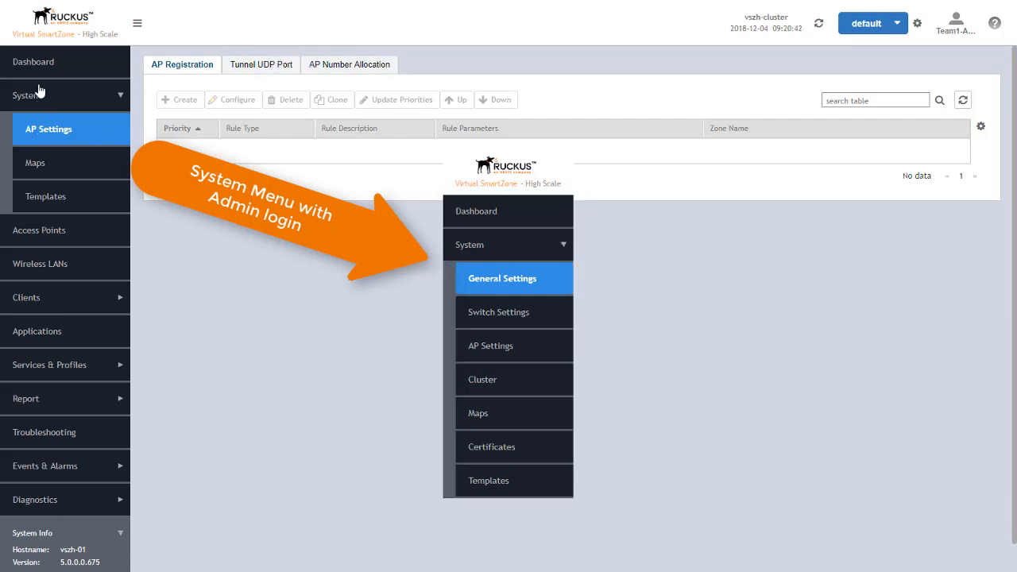
{"action": "left_click", "coordinate": [28, 102]}
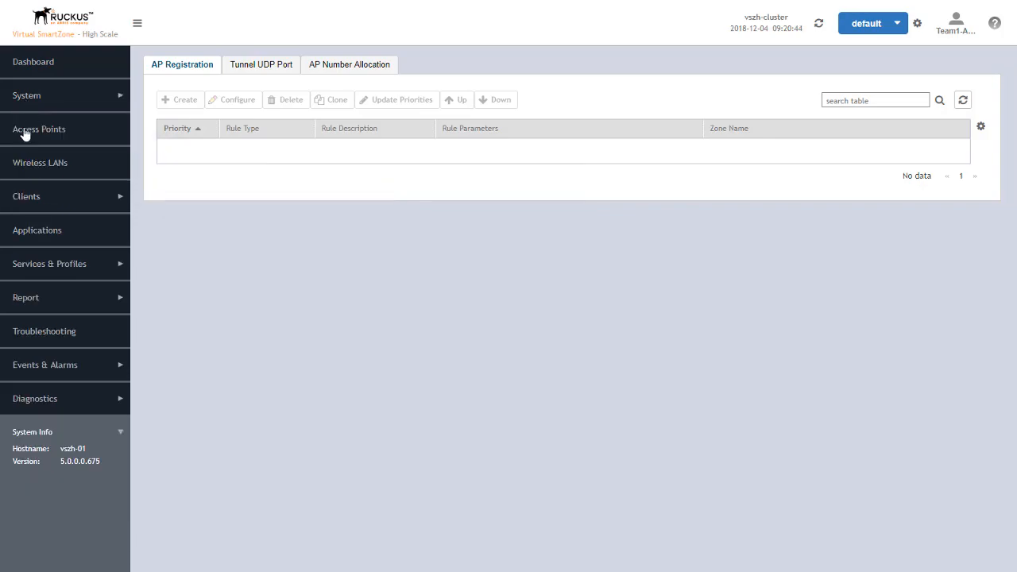
{"action": "left_click", "coordinate": [25, 134]}
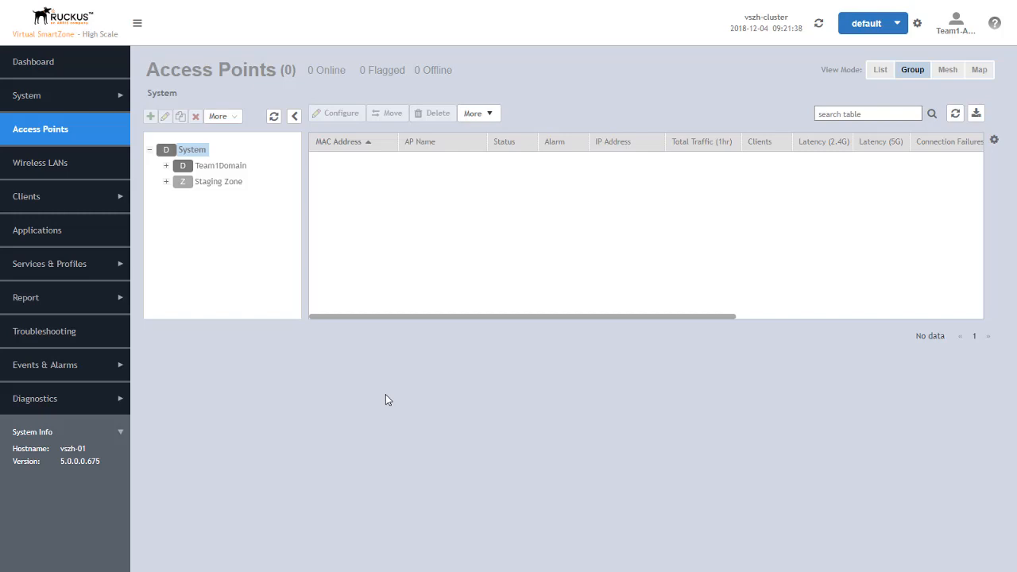
Log off the Team1-APAdmin session and confirm with Yes
{"action": "left_click", "coordinate": [956, 27]}
{"action": "left_click", "coordinate": [925, 75]}
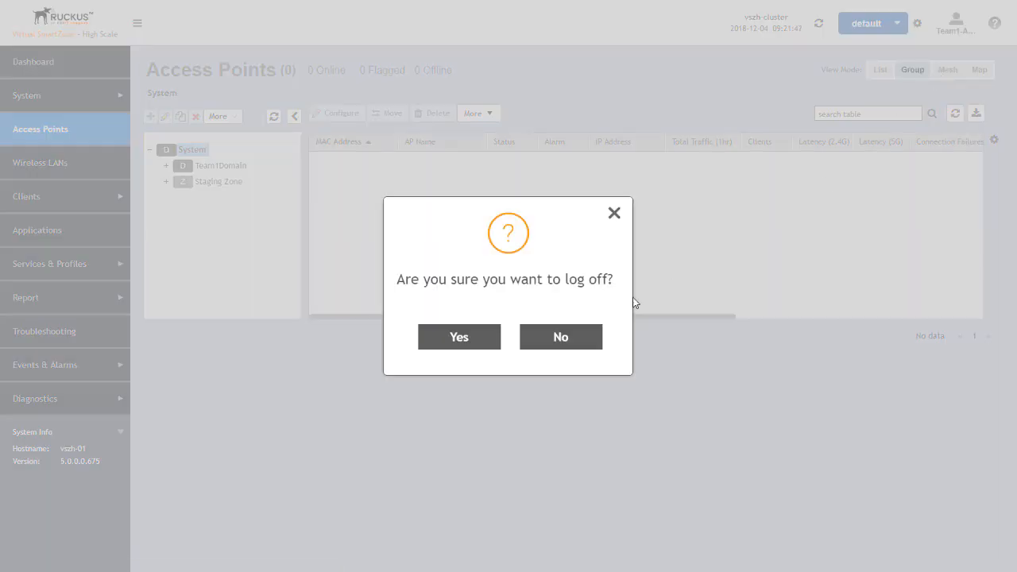
{"action": "left_click", "coordinate": [459, 337]}
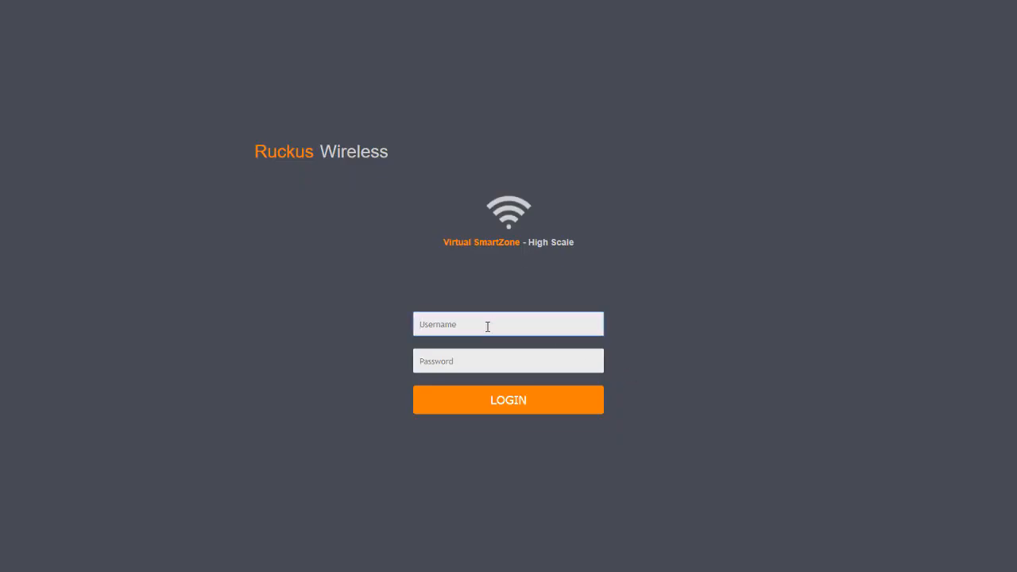
Log in as PartnerXAdmin@PartnerX with that account's password
{"action": "type", "text": "PartnerX"}
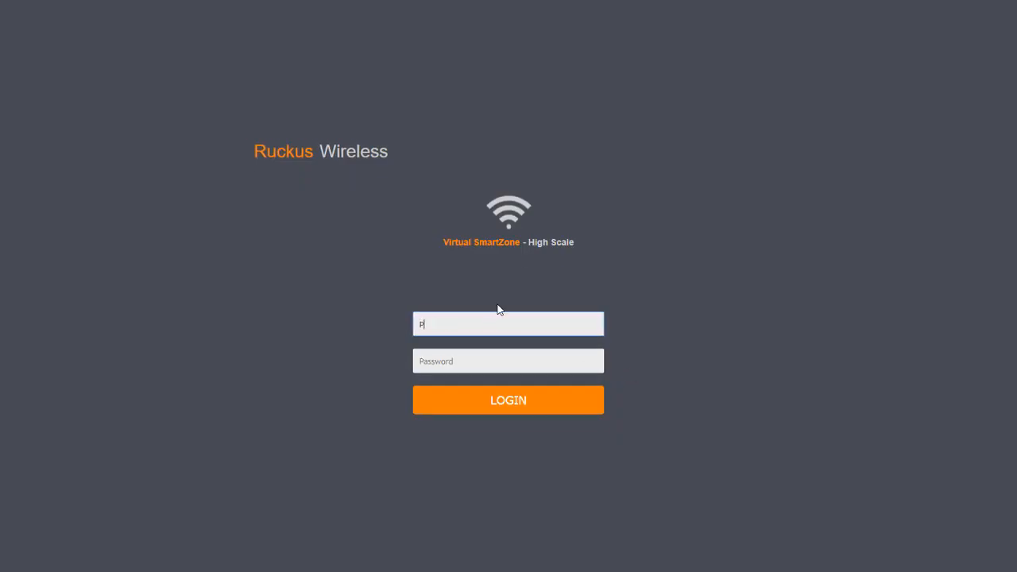
{"action": "type", "text": "Admin"}
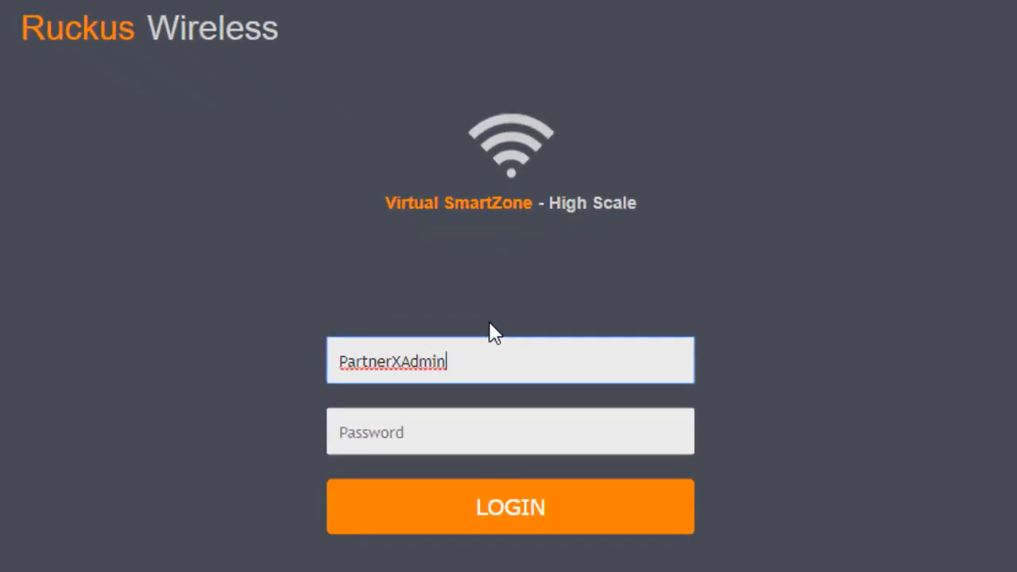
{"action": "type", "text": "@PartnerX"}
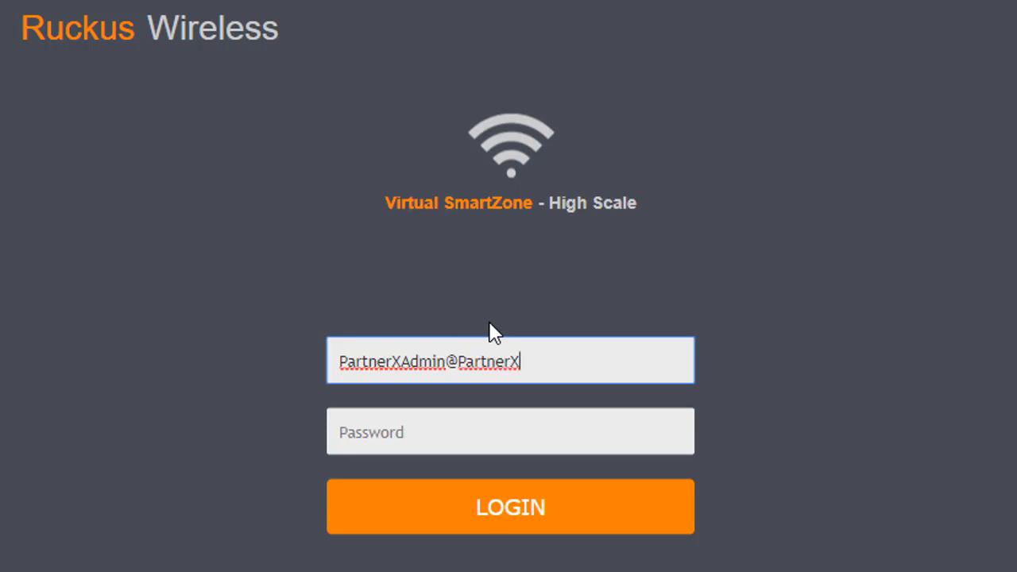
{"action": "key", "text": "Tab"}
{"action": "type", "text": "•••"}
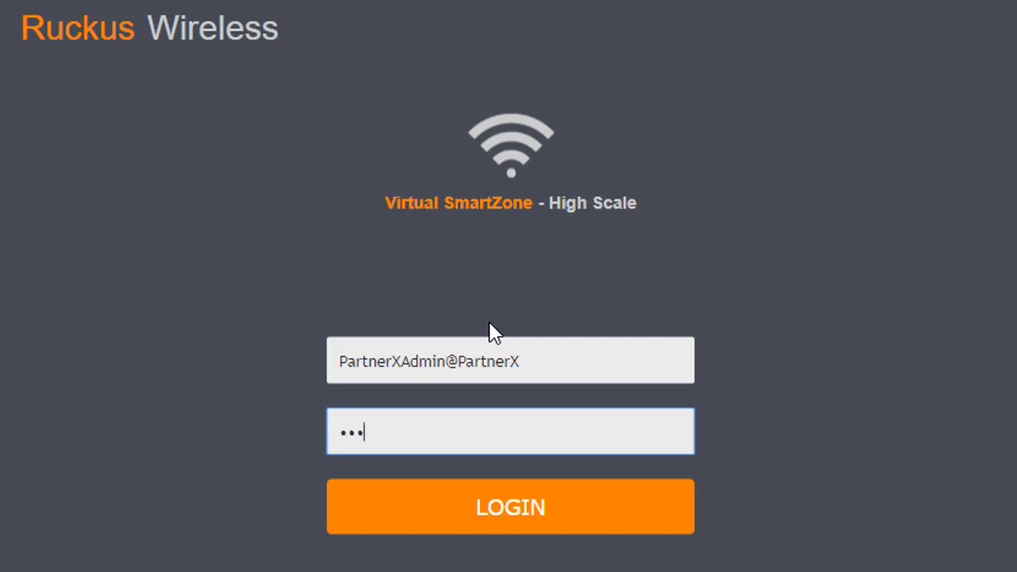
{"action": "type", "text": "•••••••"}
{"action": "key", "text": "Return"}
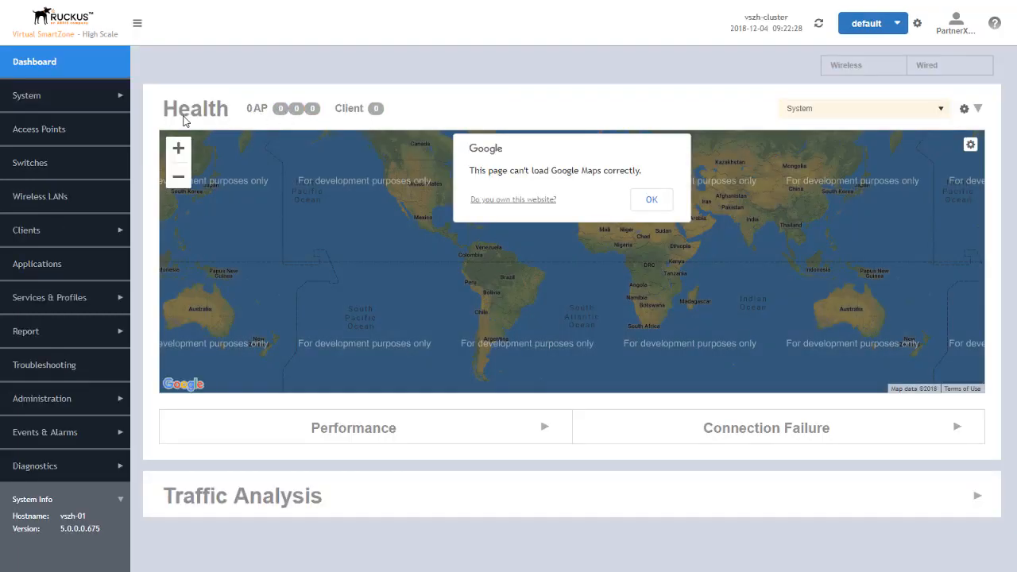
Open Access Points and select PartnerXDomain under PartnerX, showing 0 APs
{"action": "left_click", "coordinate": [23, 131]}
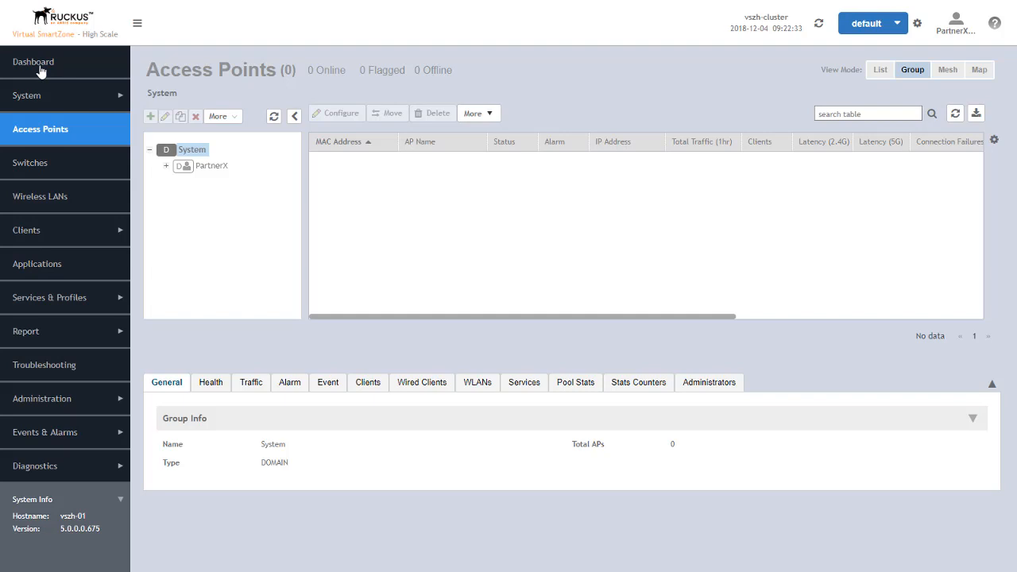
{"action": "left_click", "coordinate": [166, 165]}
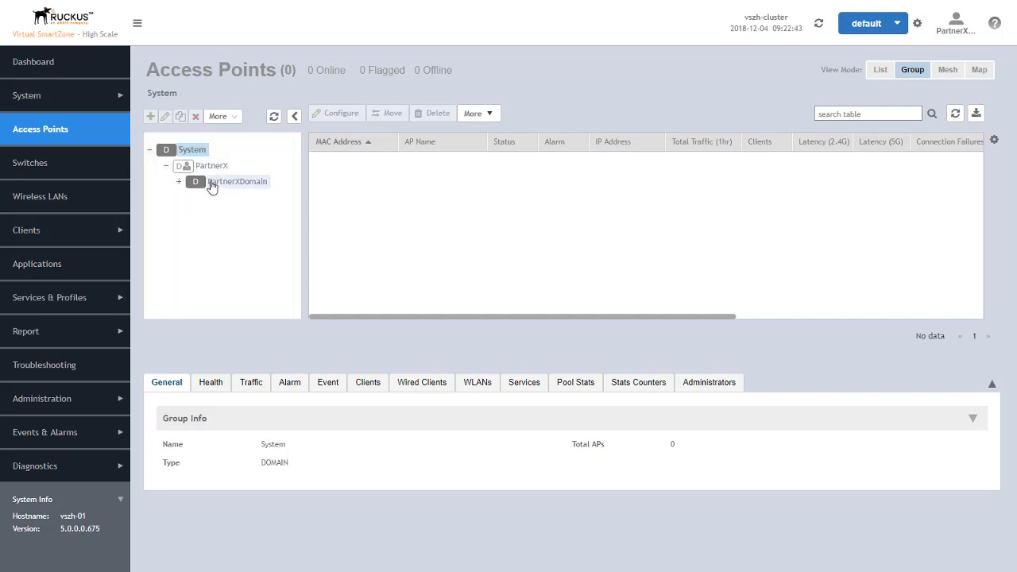
{"action": "left_click", "coordinate": [211, 184]}
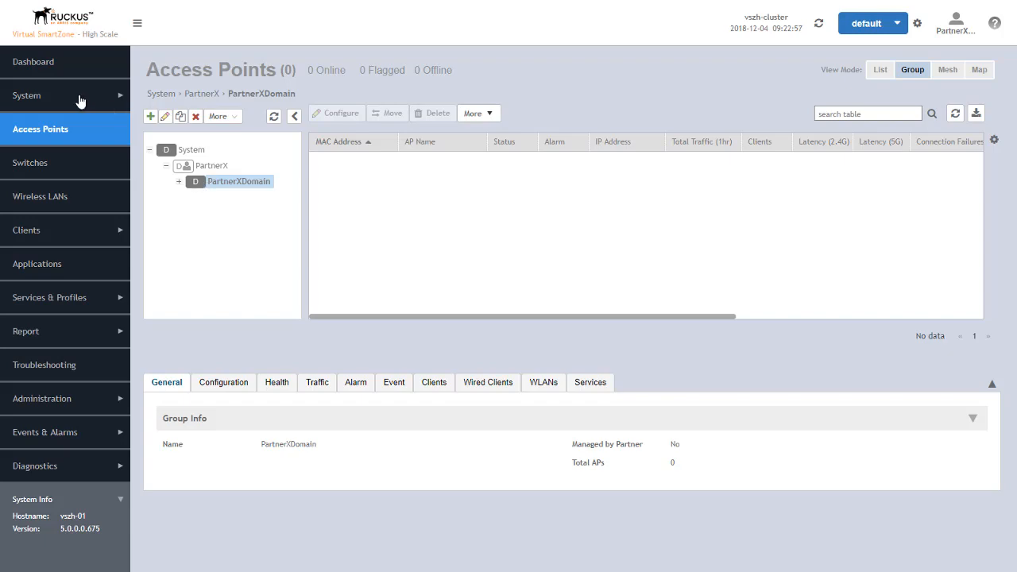
Browse System AP Settings and Maps, then view PartnerX's empty Zone Templates list
{"action": "left_click", "coordinate": [30, 101]}
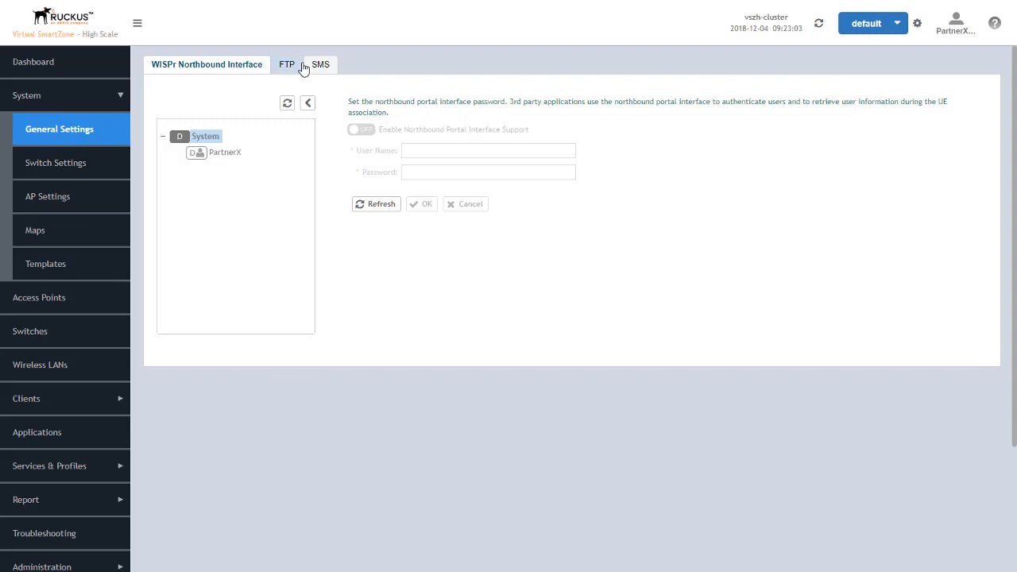
{"action": "left_click", "coordinate": [43, 192]}
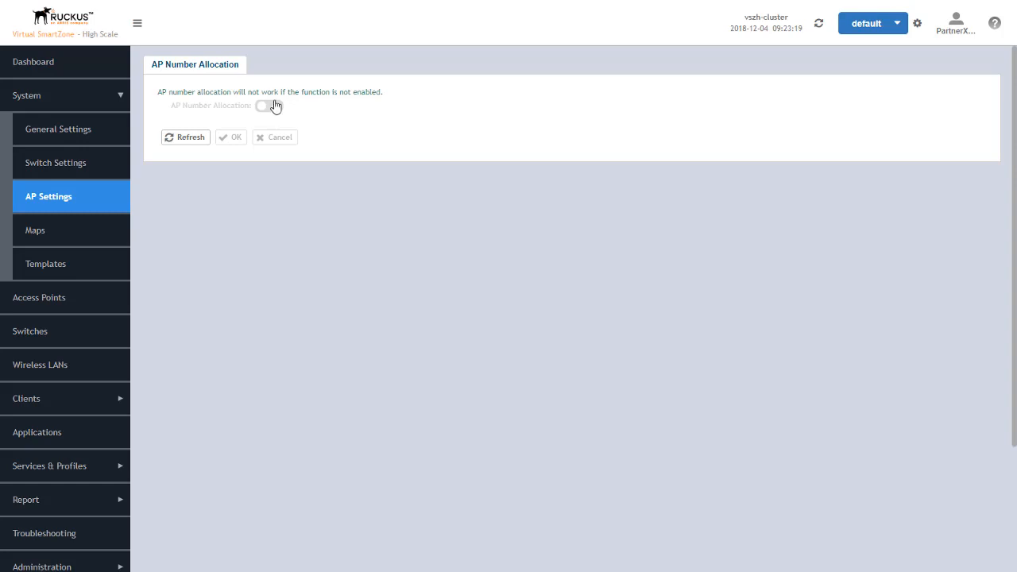
{"action": "left_click", "coordinate": [45, 234]}
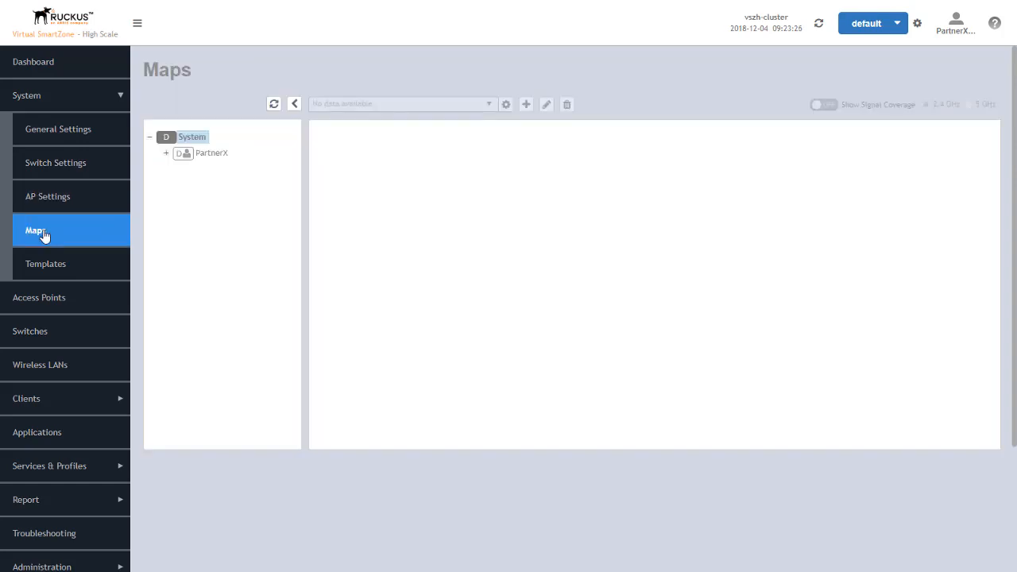
{"action": "left_click", "coordinate": [212, 156]}
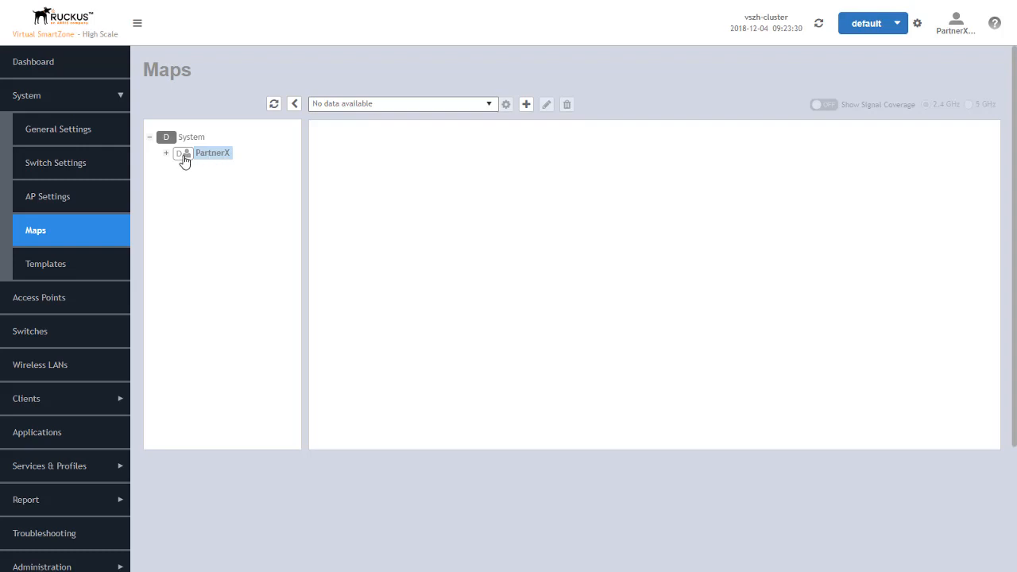
{"action": "left_click", "coordinate": [167, 155]}
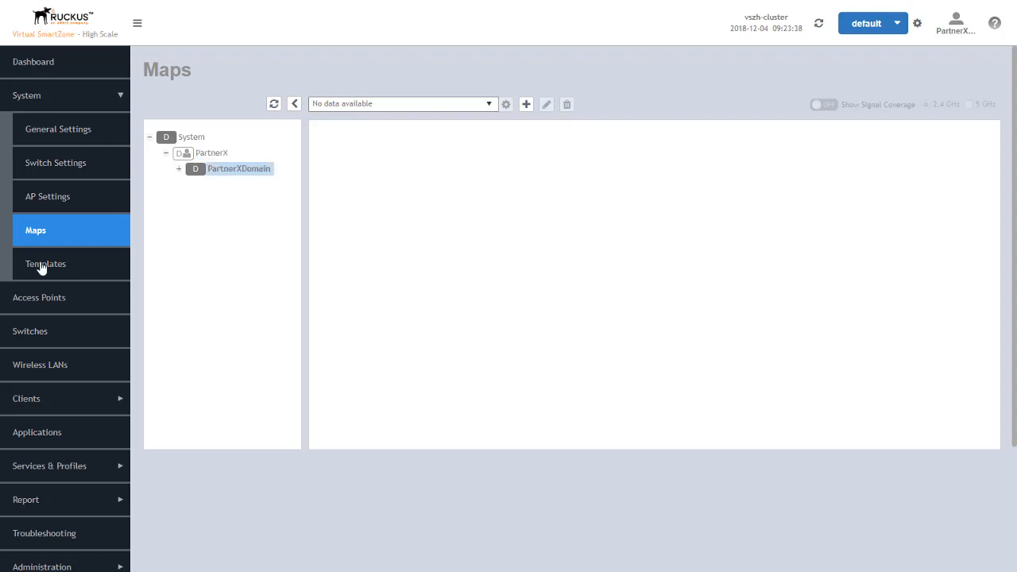
{"action": "left_click", "coordinate": [68, 256]}
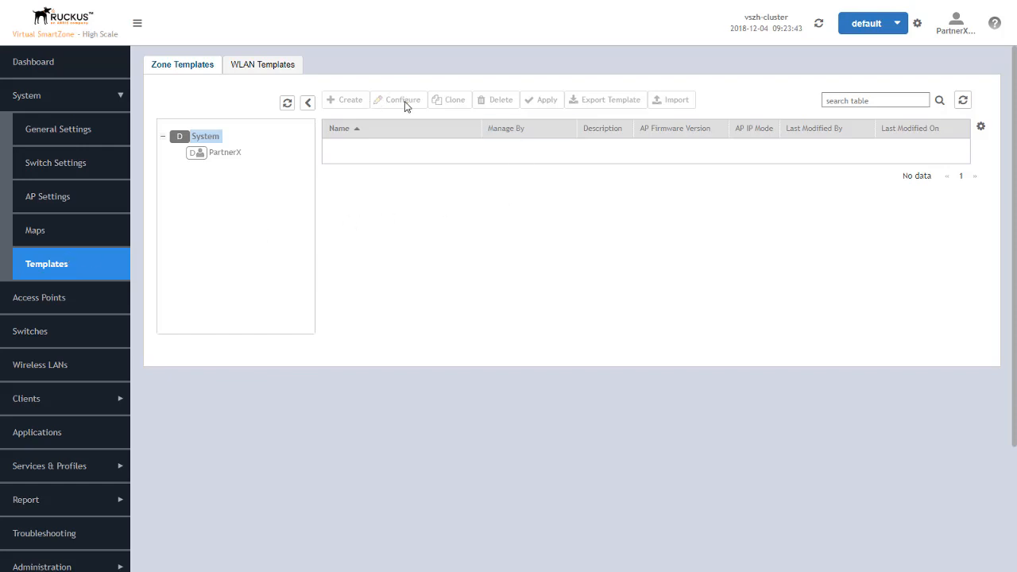
{"action": "left_click", "coordinate": [227, 153]}
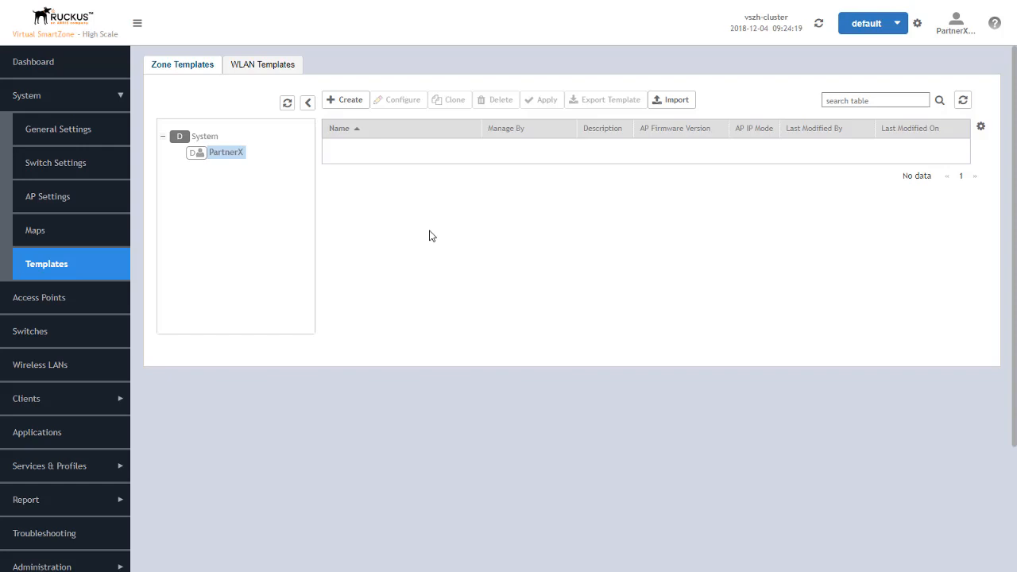
Log off the PartnerX account and confirm with Yes
{"action": "left_click", "coordinate": [955, 25]}
{"action": "left_click", "coordinate": [925, 76]}
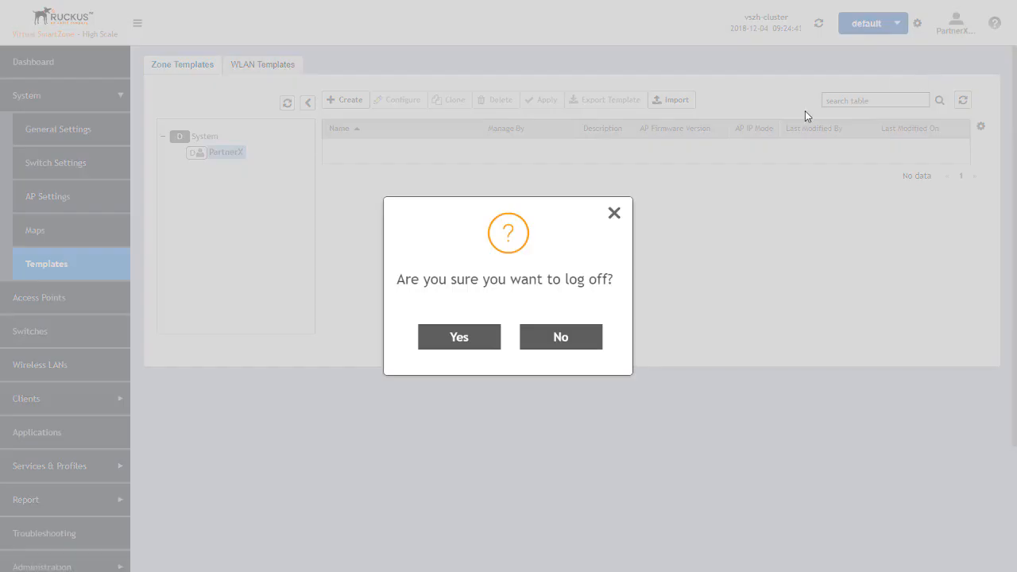
{"action": "left_click", "coordinate": [457, 337]}
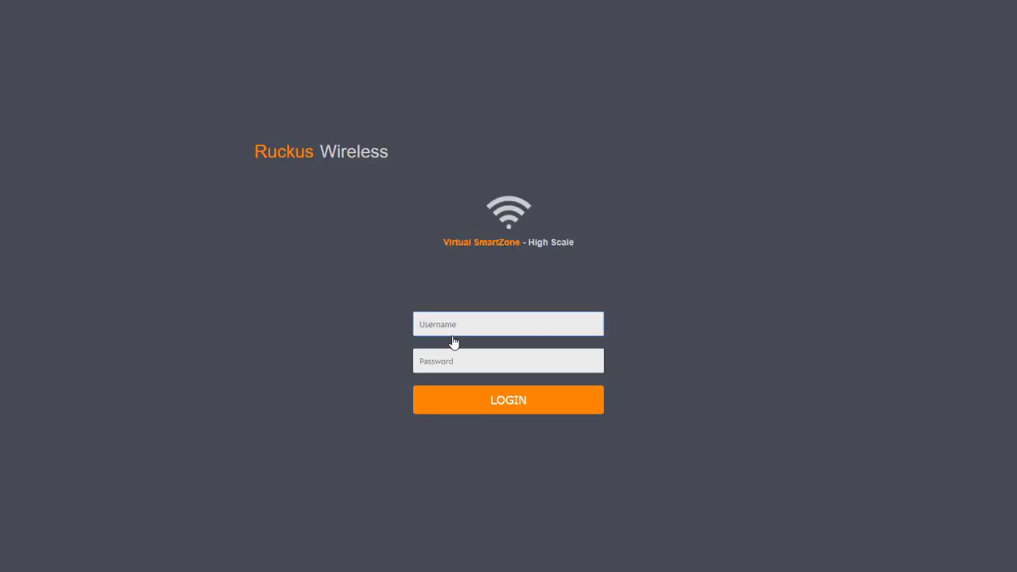
Sign back in as admin and open Administration > Admins and Roles
{"action": "type", "text": "admin"}
{"action": "key", "text": "Tab"}
{"action": "type", "text": "**********"}
{"action": "key", "text": "Return"}
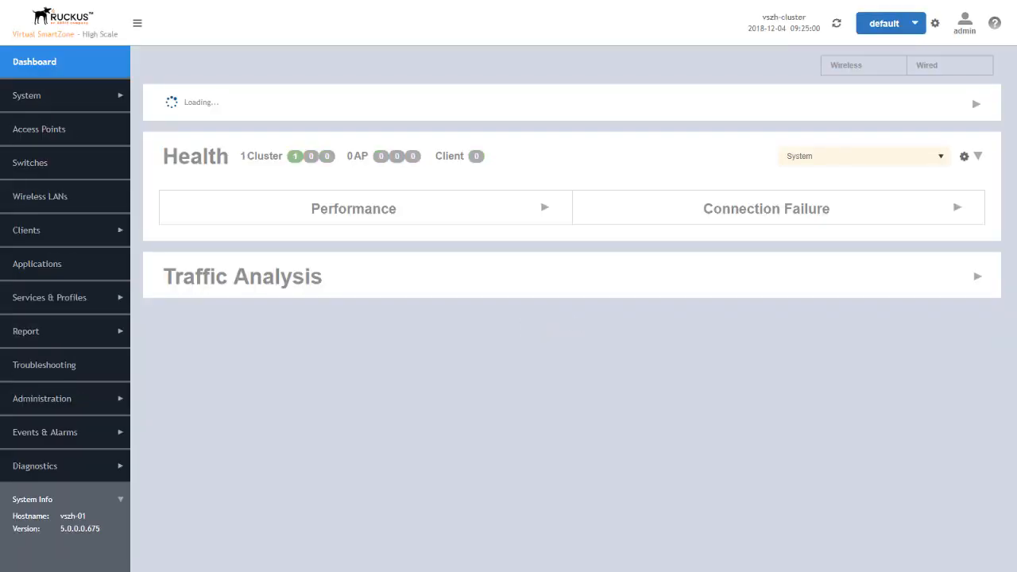
{"action": "left_click", "coordinate": [49, 400]}
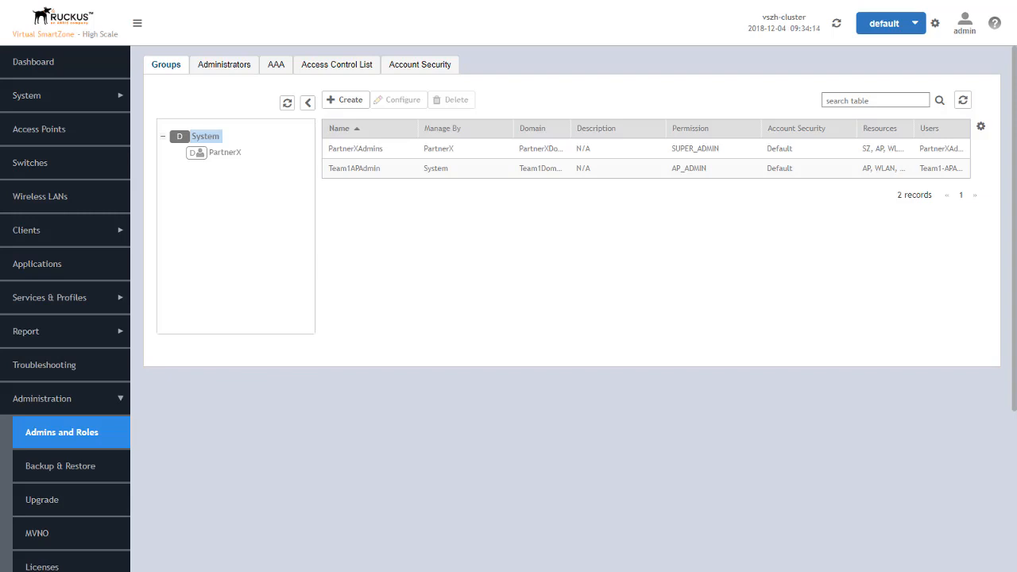
Create a new AAA server named RAD1 with realm RADIUS
{"action": "left_click", "coordinate": [277, 66]}
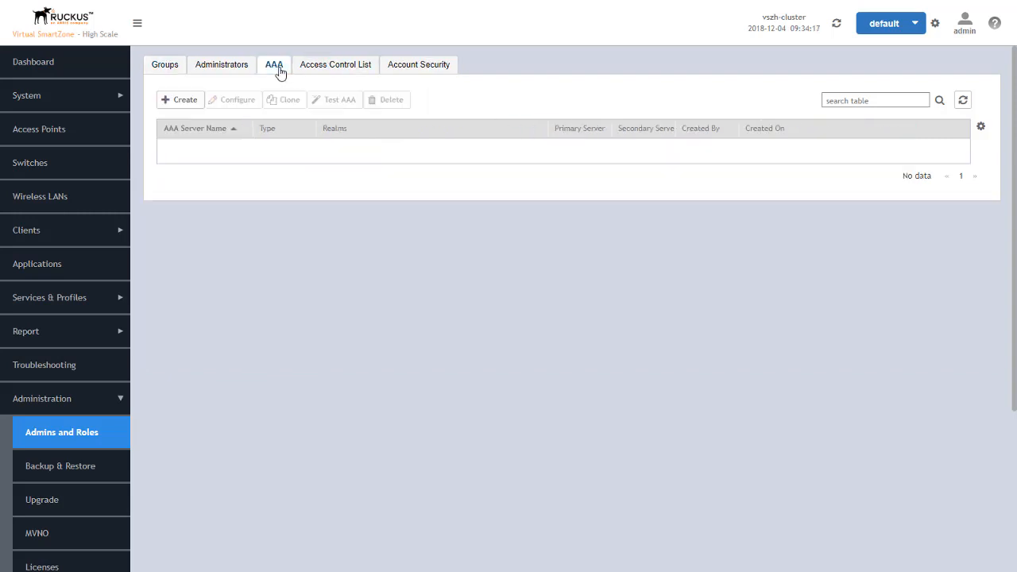
{"action": "left_click", "coordinate": [182, 104]}
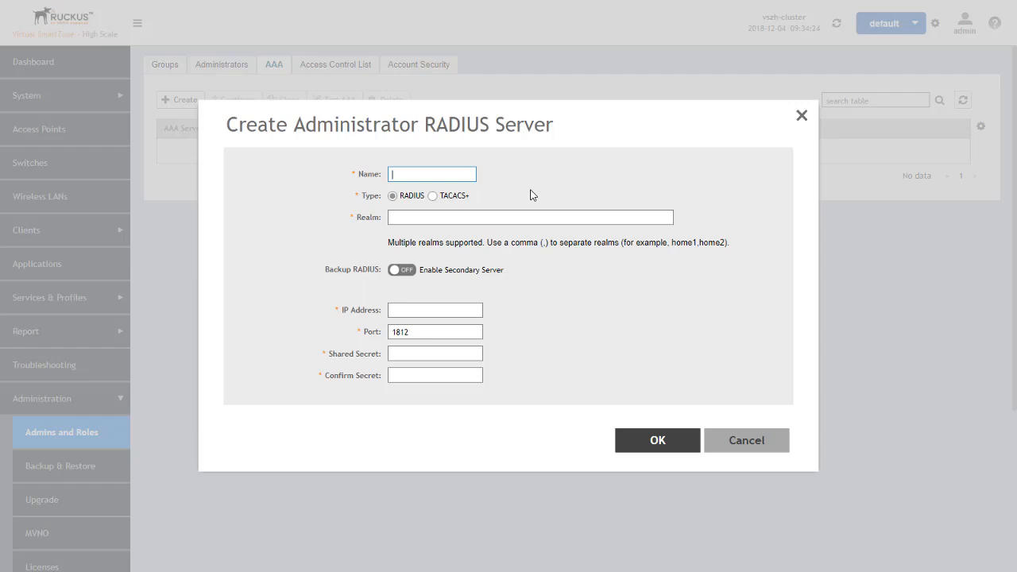
{"action": "type", "text": "RAD1"}
{"action": "left_click", "coordinate": [483, 216]}
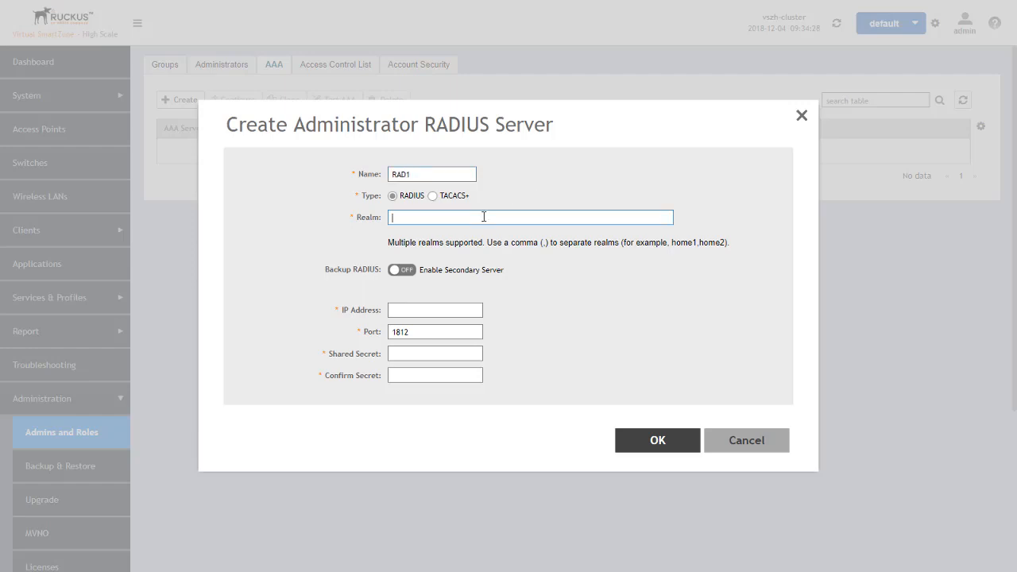
{"action": "type", "text": "RADIUS"}
Set primary server 192.168.1.251 and the shared secret, leave backup off, and save
{"action": "left_click", "coordinate": [405, 271]}
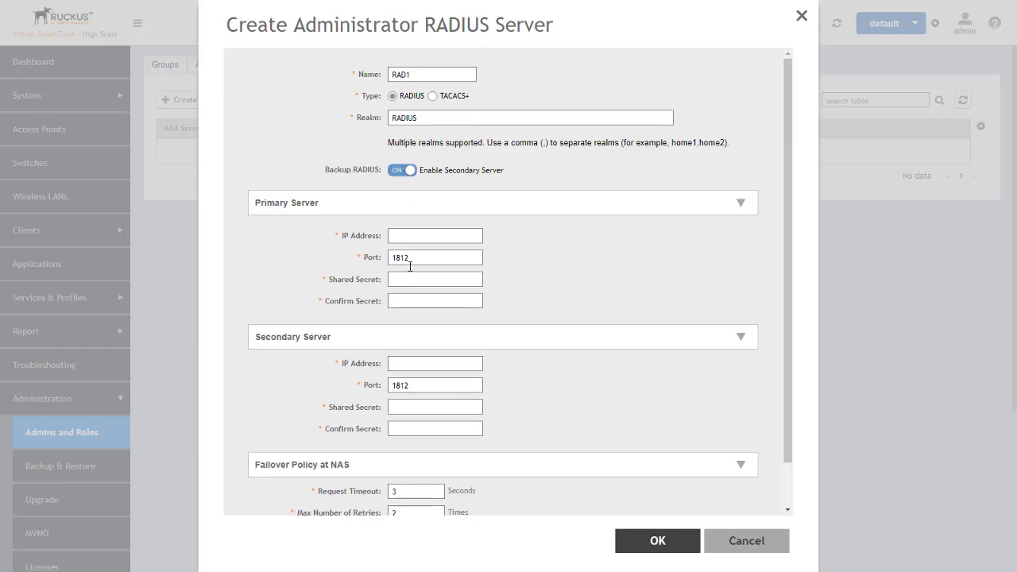
{"action": "left_click", "coordinate": [398, 172]}
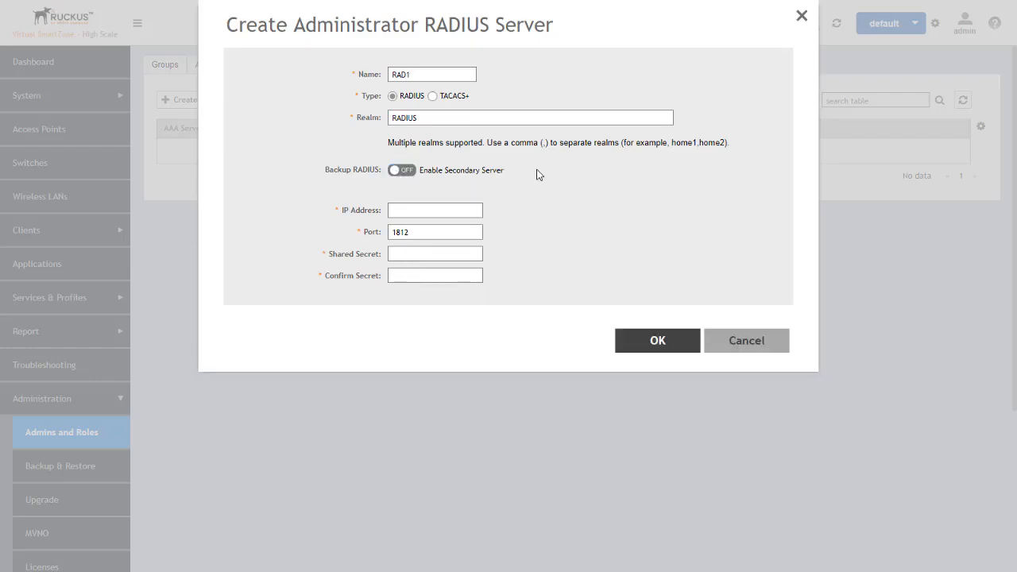
{"action": "left_click", "coordinate": [420, 211]}
{"action": "type", "text": "192.168.1.251"}
{"action": "left_click", "coordinate": [435, 254]}
{"action": "type", "text": "••••••"}
{"action": "key", "text": "Tab"}
{"action": "type", "text": "••••••"}
{"action": "left_click", "coordinate": [656, 344]}
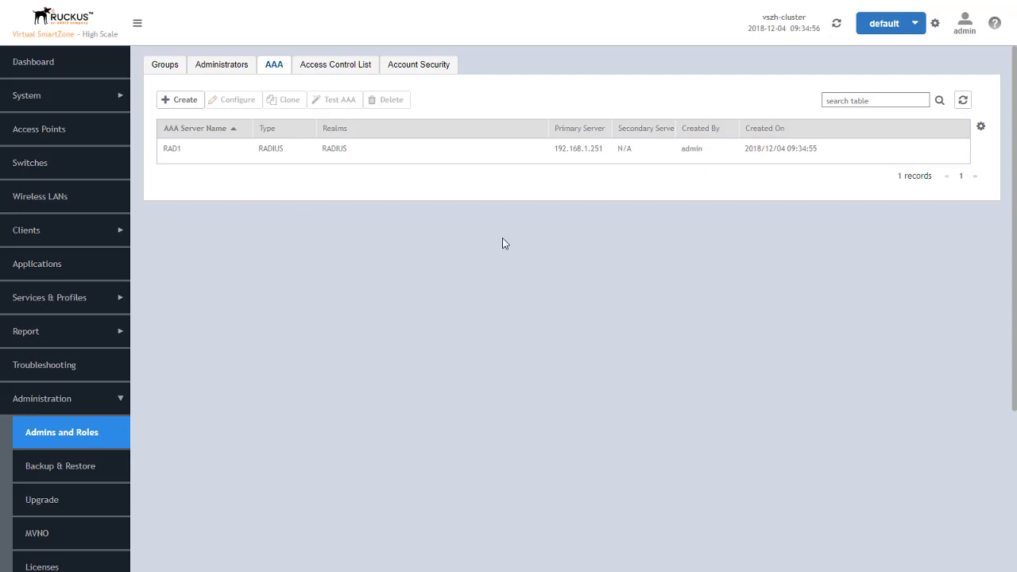
Test RAD1 with user vsz-test and its password, then close the test form
{"action": "left_click", "coordinate": [378, 156]}
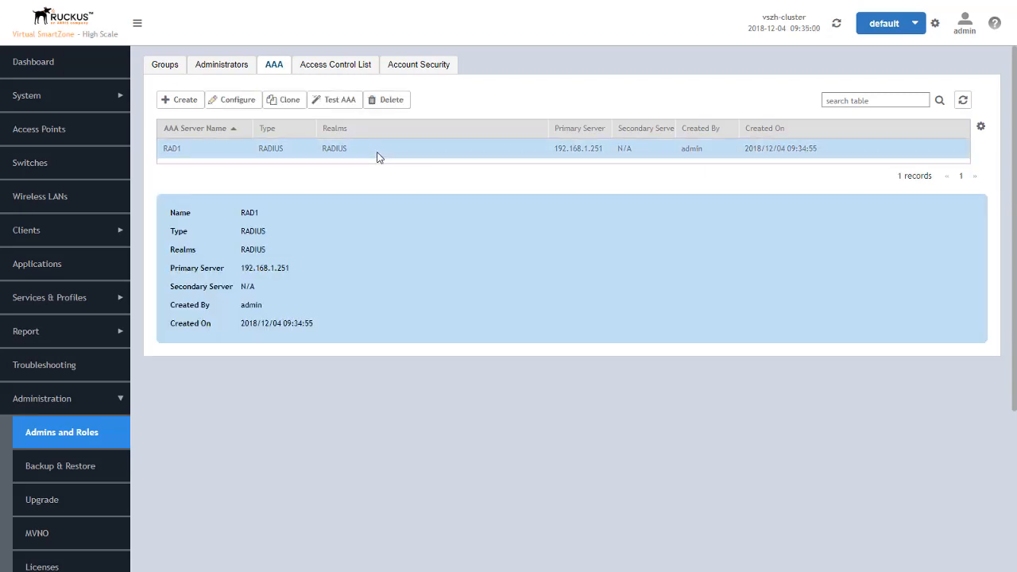
{"action": "left_click", "coordinate": [336, 101]}
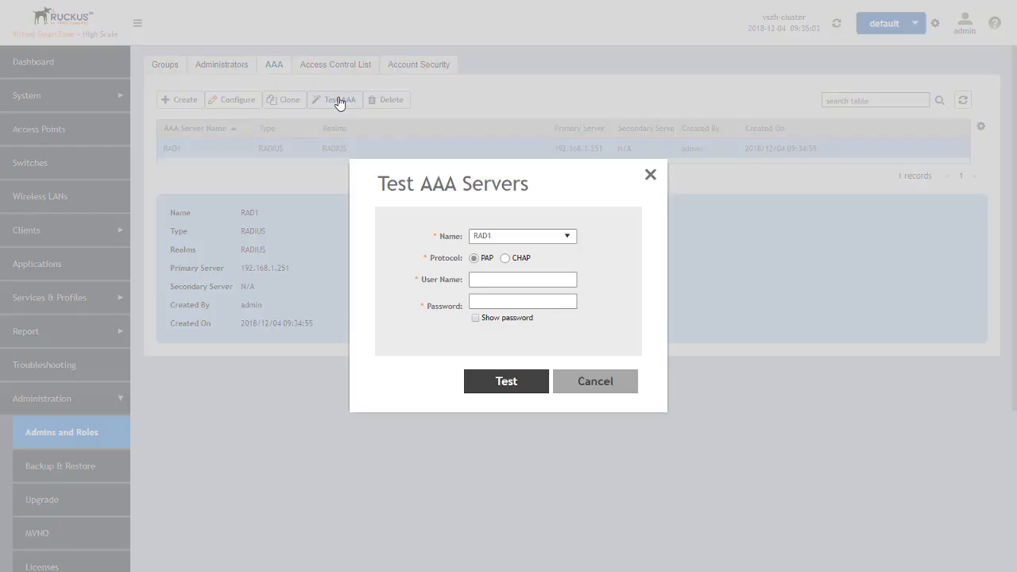
{"action": "left_click", "coordinate": [511, 277]}
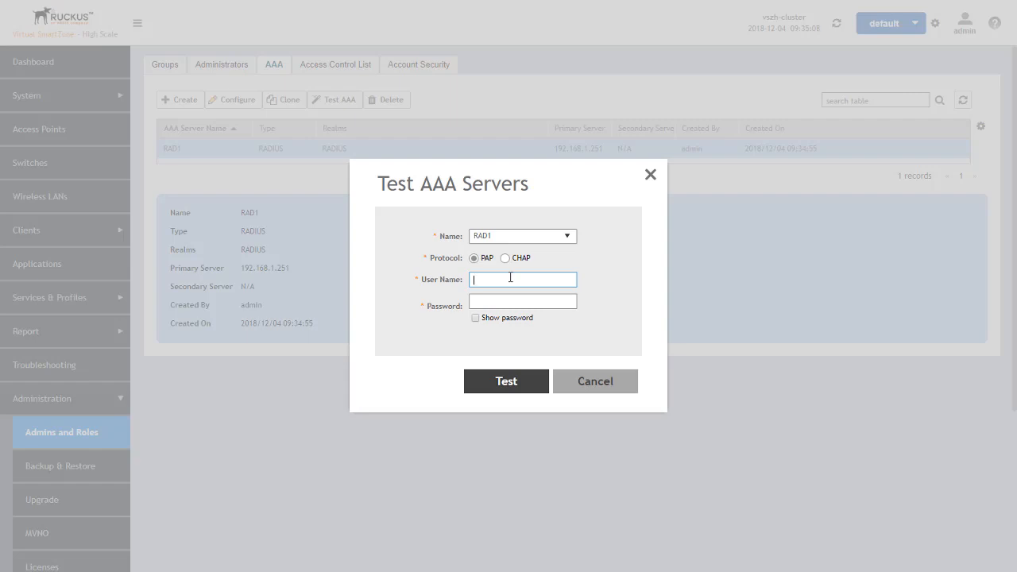
{"action": "type", "text": "vsz-test"}
{"action": "key", "text": "Tab"}
{"action": "type", "text": "password12"}
{"action": "left_click", "coordinate": [526, 378]}
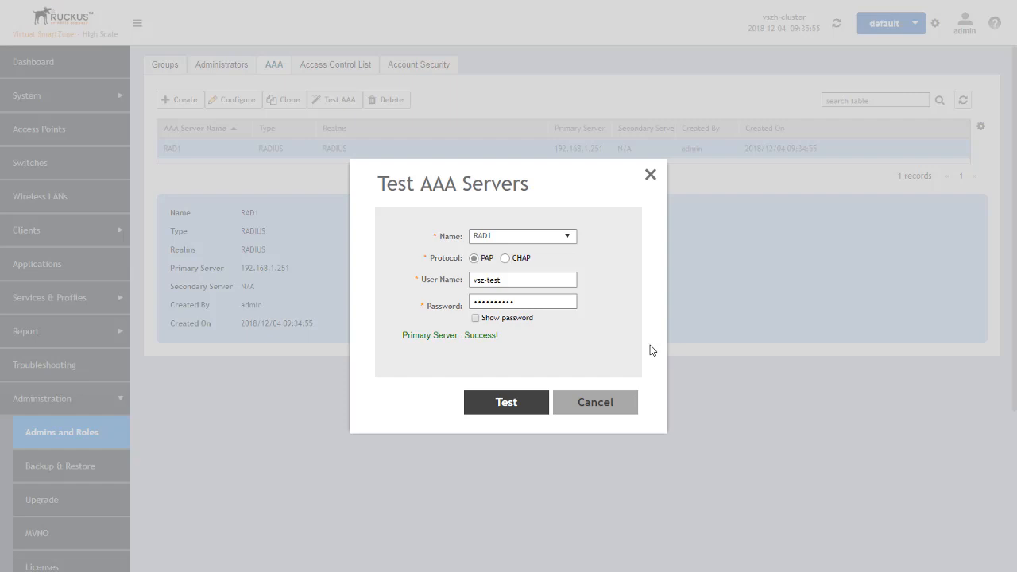
{"action": "left_click", "coordinate": [601, 405]}
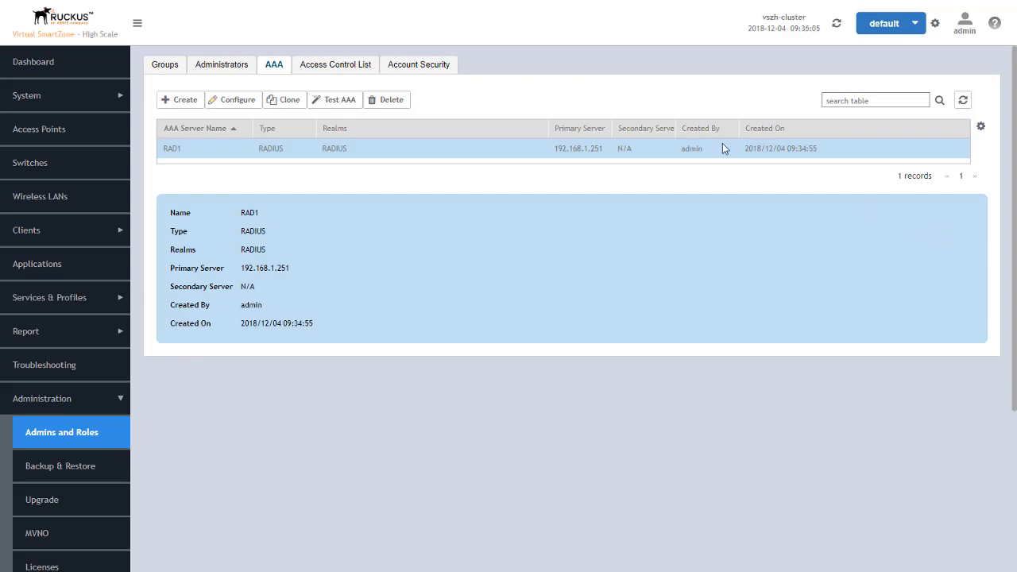
Enable management interface access control and start a new rule named 'CLI-Access'
{"action": "left_click", "coordinate": [341, 65]}
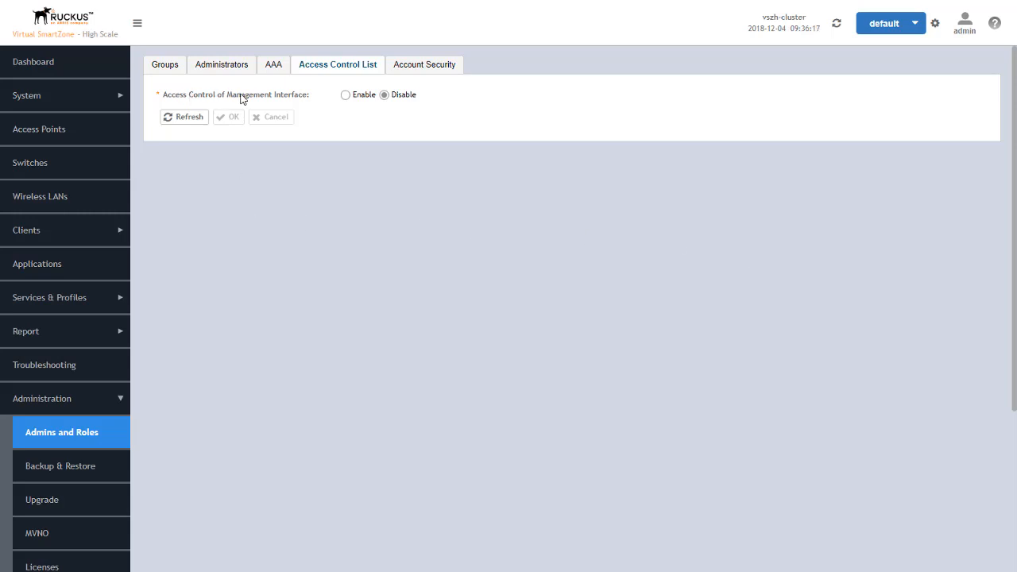
{"action": "left_click", "coordinate": [346, 95]}
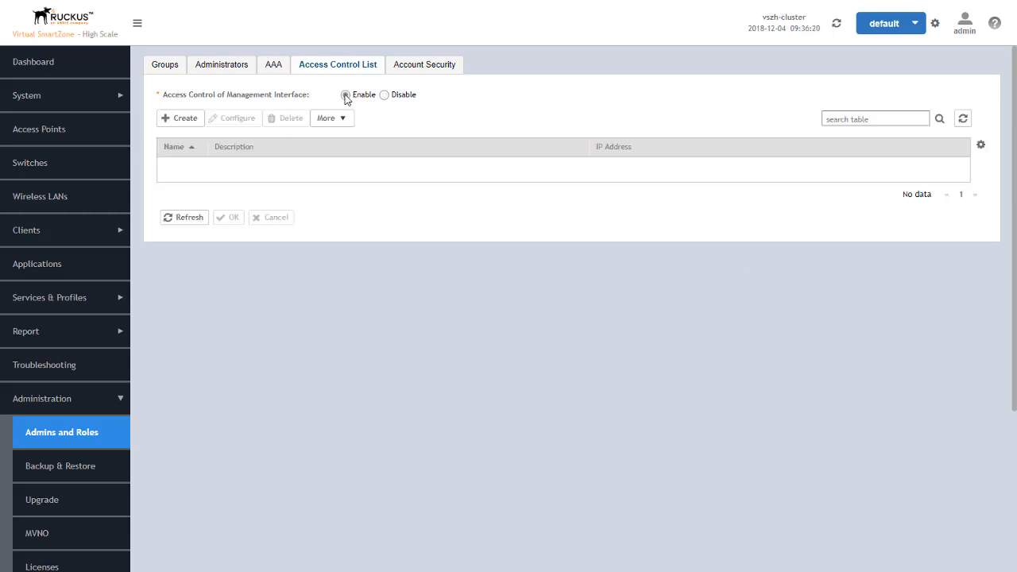
{"action": "left_click", "coordinate": [181, 121]}
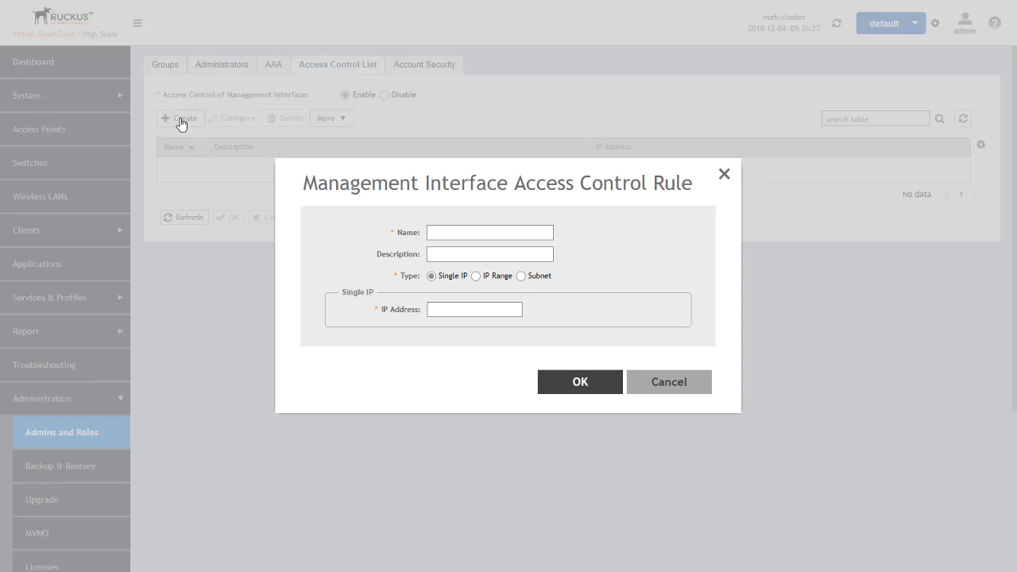
{"action": "left_click", "coordinate": [459, 230]}
{"action": "type", "text": "CLI-Access"}
Try the IP Range and Subnet rule types, discard the rule, and set access control to Disable
{"action": "left_click", "coordinate": [477, 276]}
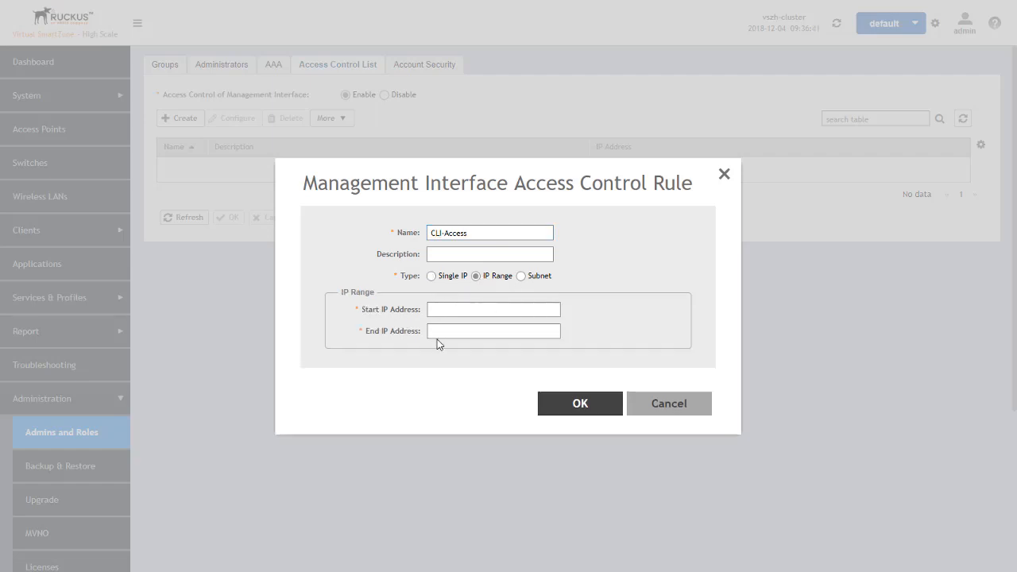
{"action": "left_click", "coordinate": [521, 277]}
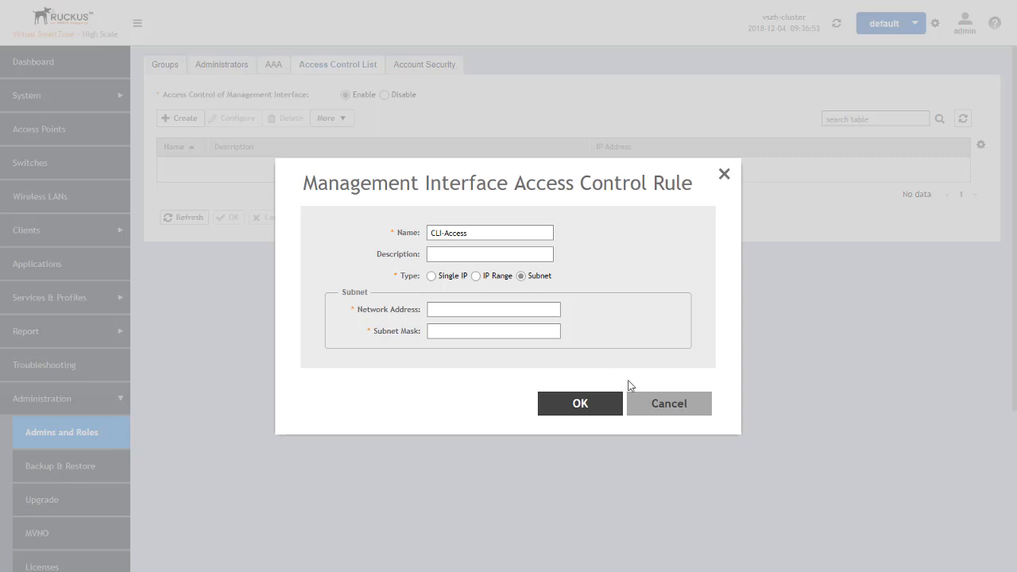
{"action": "left_click", "coordinate": [656, 406]}
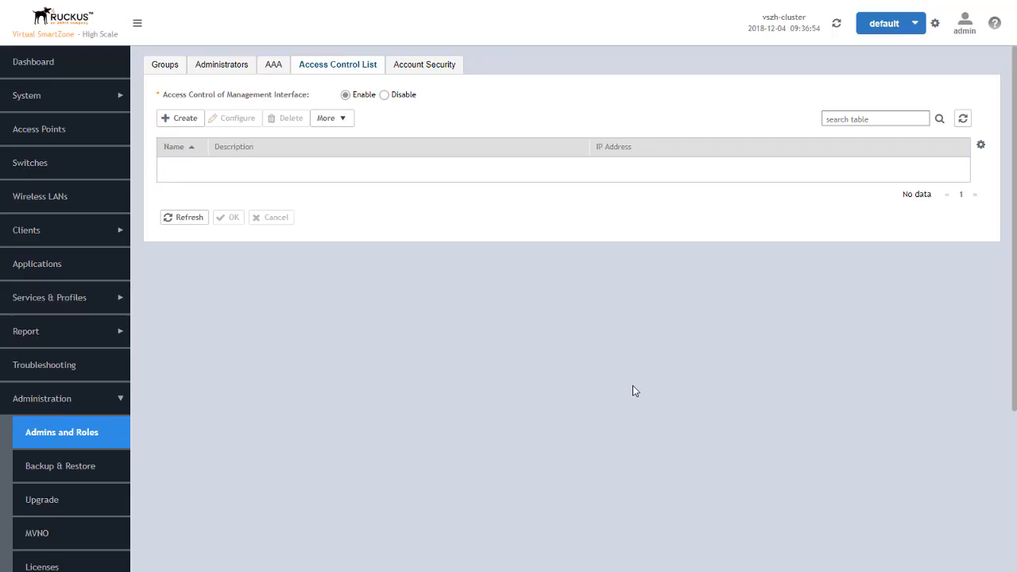
{"action": "left_click", "coordinate": [385, 95]}
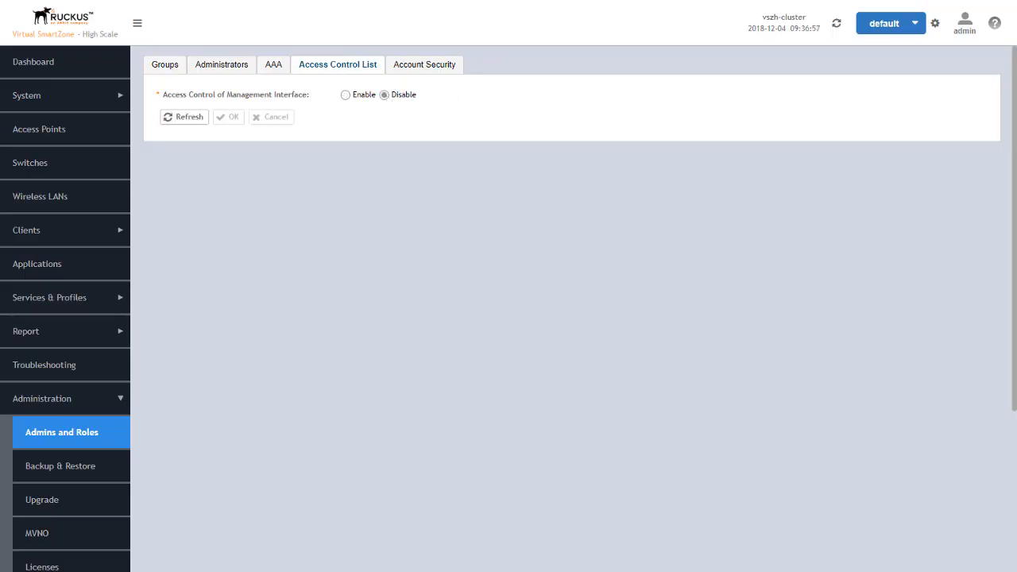
Switch Captcha for Login ON, select the PartnerX domain, and create an account security profile
{"action": "left_click", "coordinate": [430, 67]}
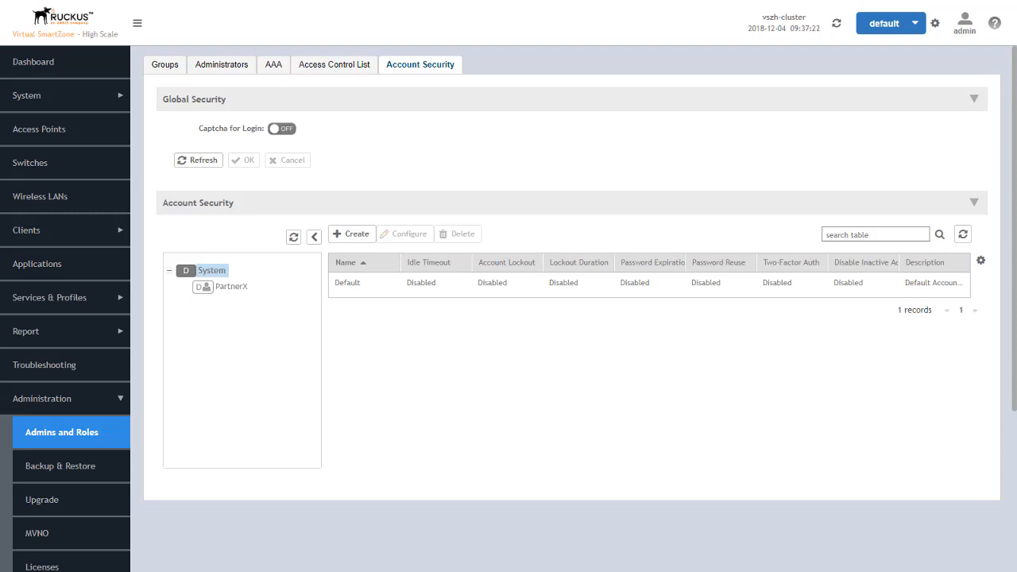
{"action": "left_click", "coordinate": [286, 130]}
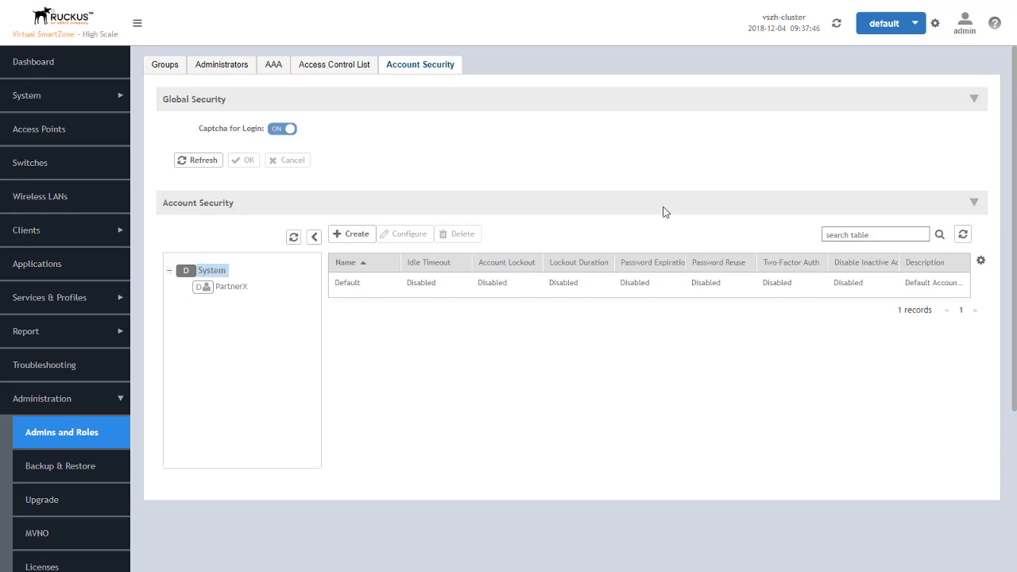
{"action": "left_click", "coordinate": [232, 289]}
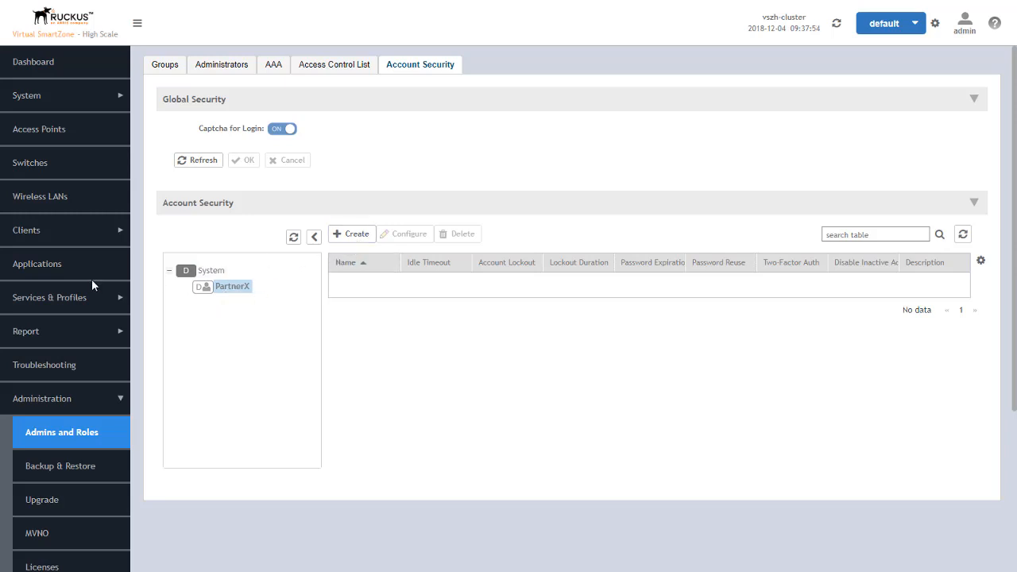
{"action": "left_click", "coordinate": [205, 271]}
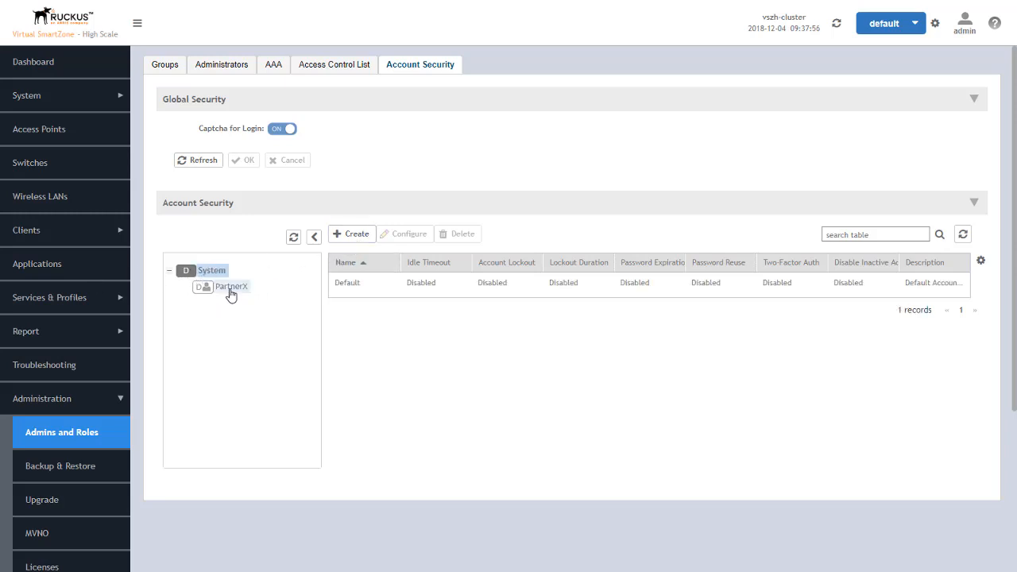
{"action": "left_click", "coordinate": [230, 292]}
{"action": "left_click", "coordinate": [362, 235]}
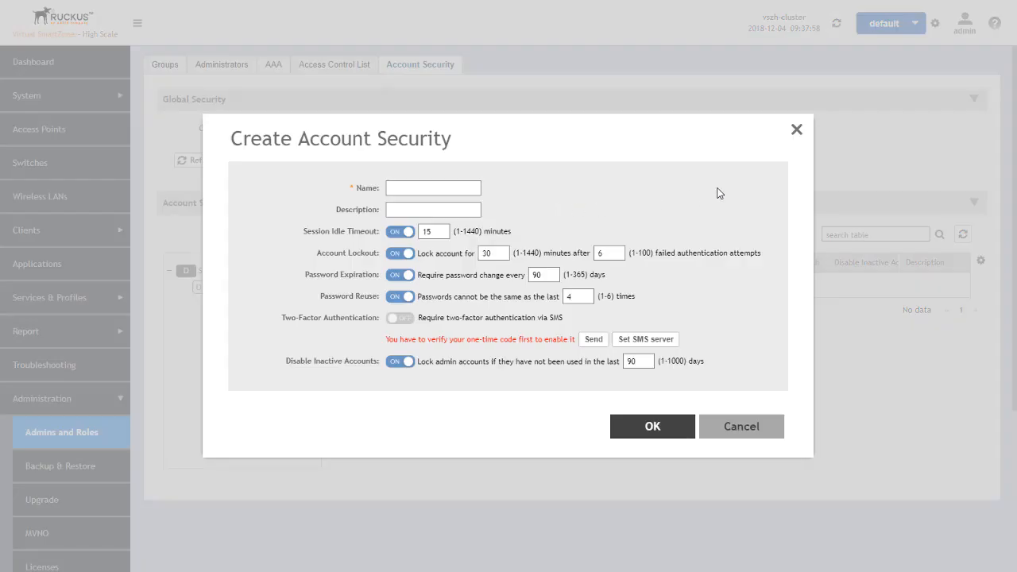